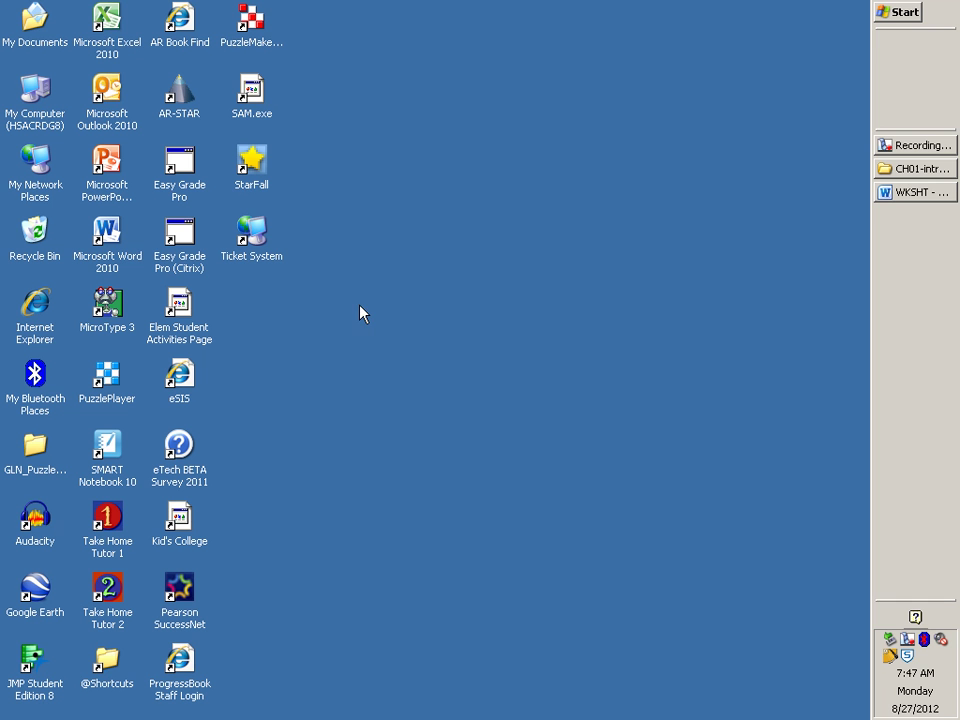
# Step: Open a blank Excel workbook, then copy the Mass and Volume of Different Amounts of Water table from the Word worksheet
pyautogui.doubleClick(107, 40)
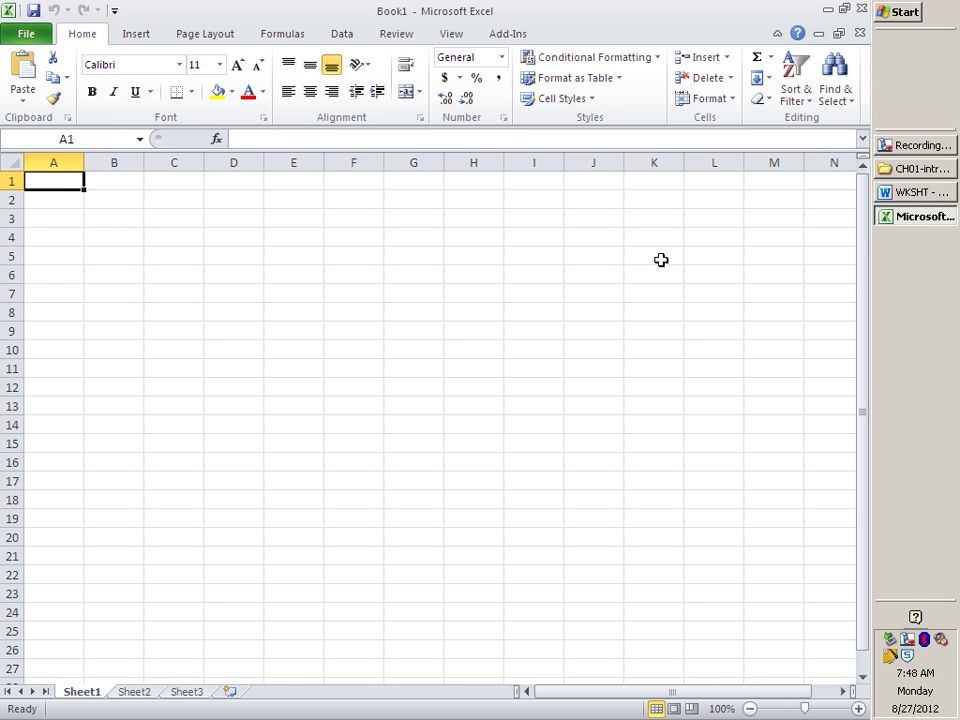
pyautogui.click(926, 194)
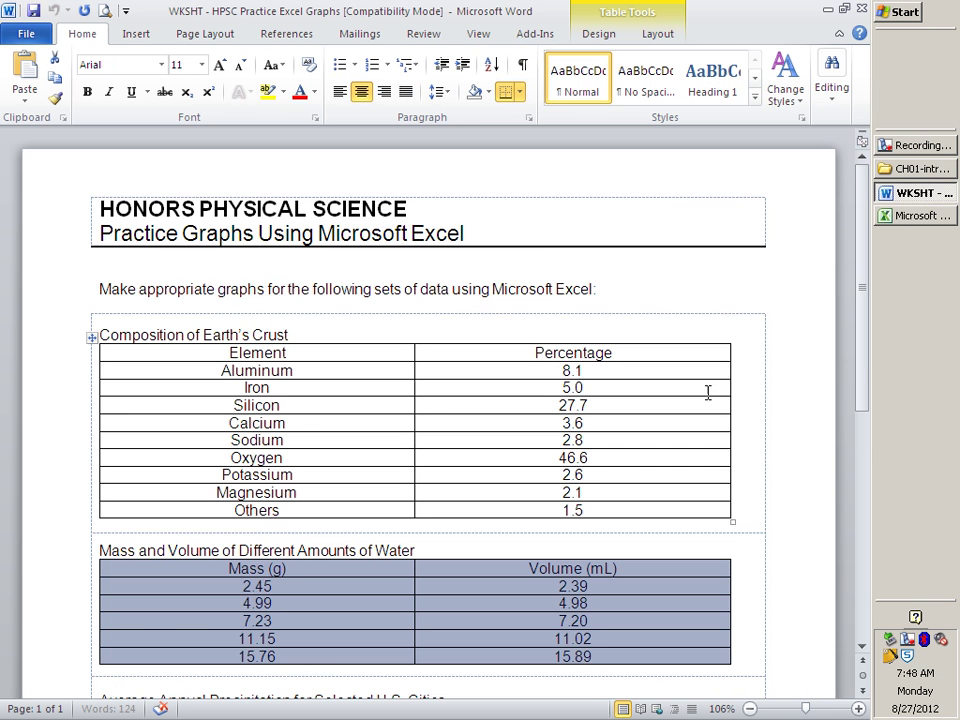
pyautogui.scroll(-3, 381, 350)
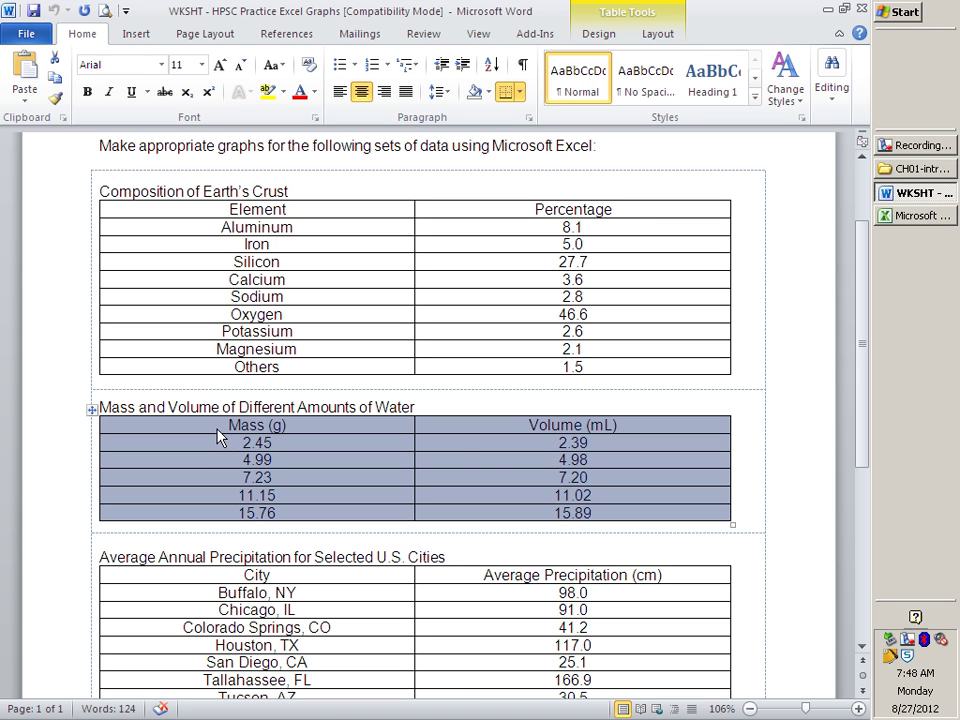
pyautogui.rightClick(463, 468)
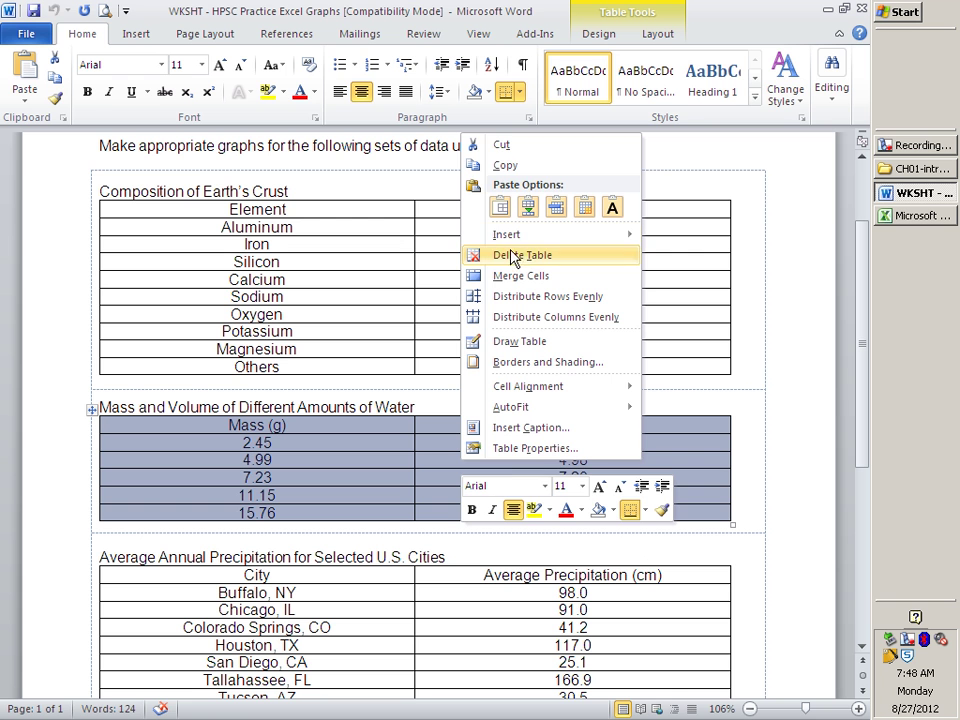
pyautogui.click(508, 176)
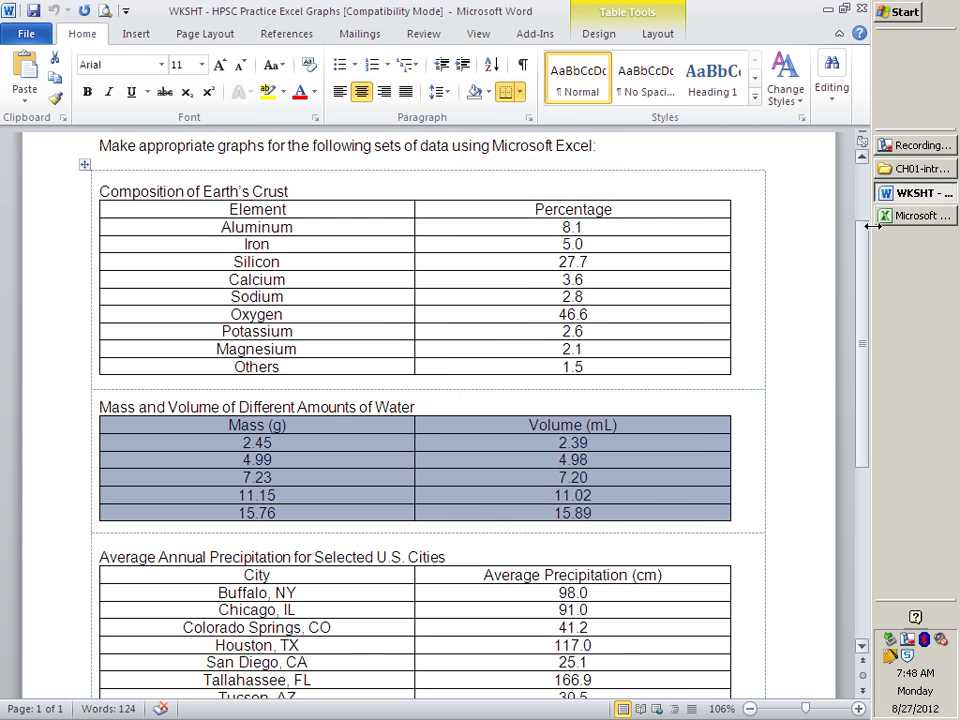
# Step: Switch to Excel and paste the copied table at cell A1 of Sheet1, matching the destination formatting
pyautogui.click(921, 215)
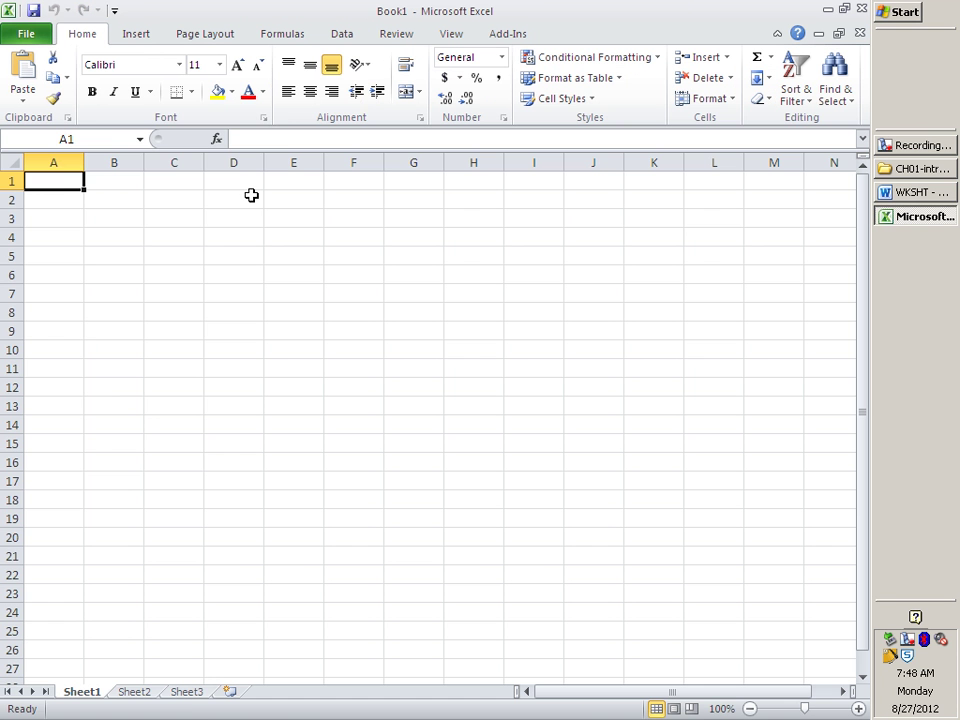
pyautogui.rightClick(56, 176)
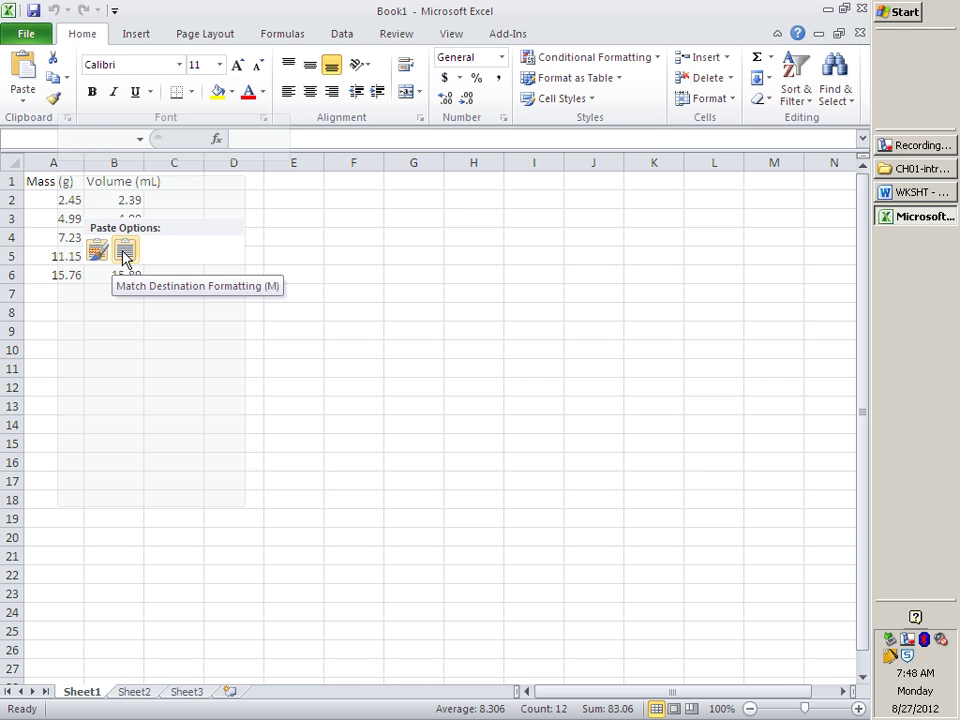
pyautogui.click(124, 252)
pyautogui.click(72, 403)
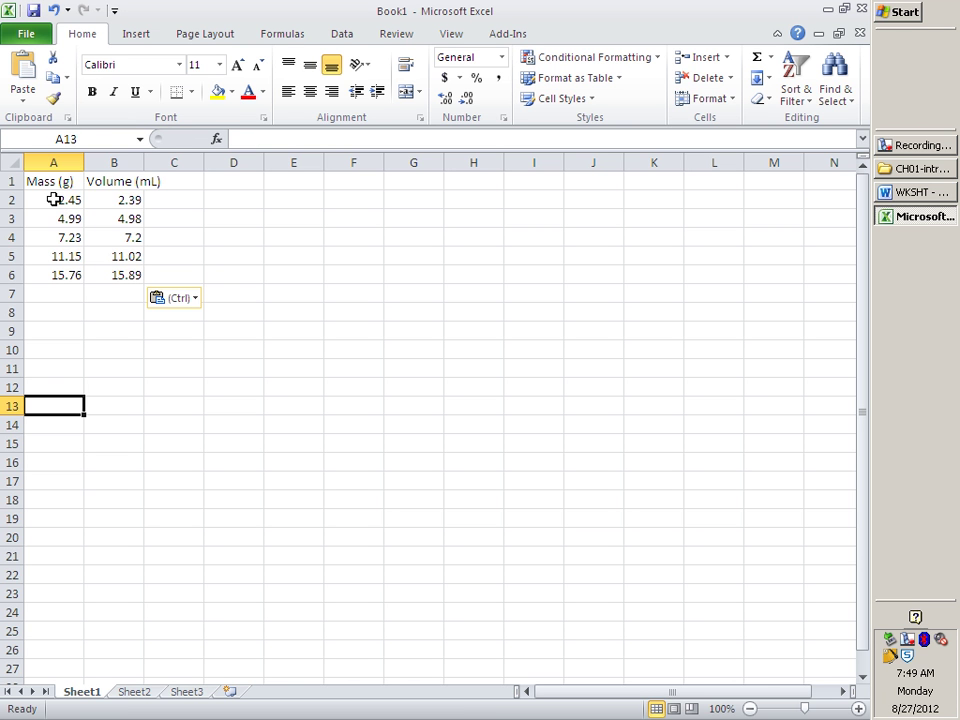
# Step: Insert a markers-only scatter chart from the mass and volume values in A2:B6
pyautogui.moveTo(54, 199); pyautogui.dragTo(102, 270)
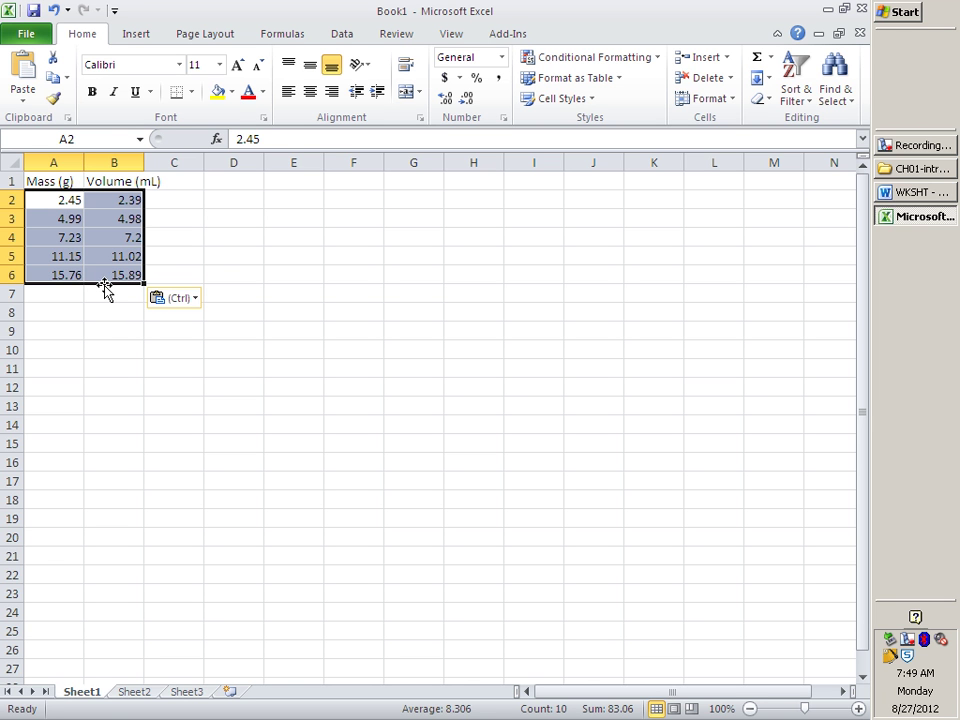
pyautogui.click(138, 36)
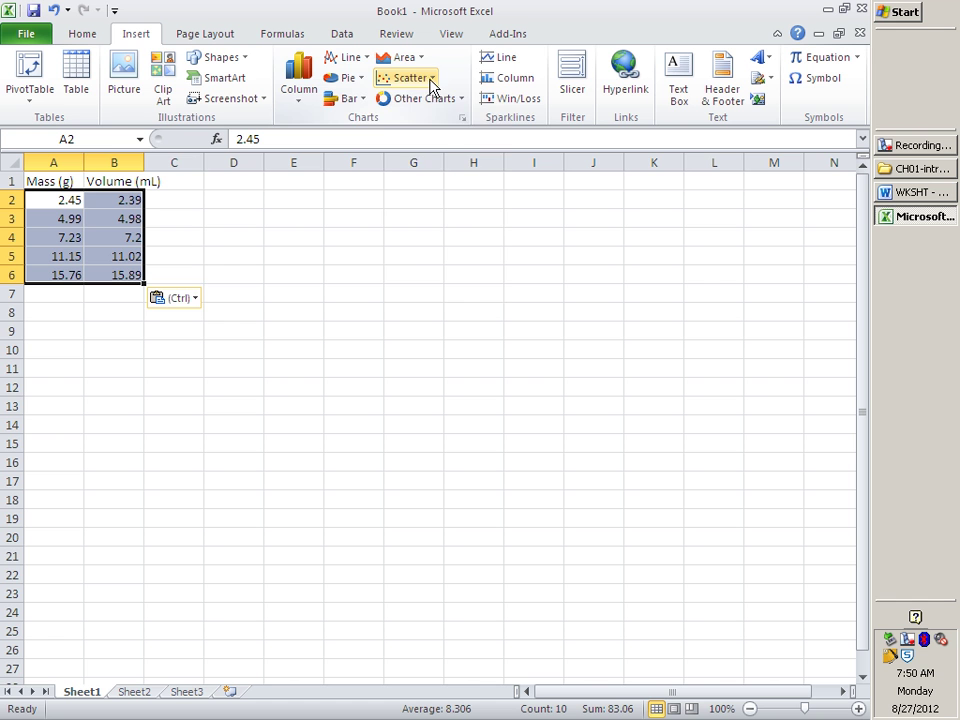
pyautogui.click(431, 81)
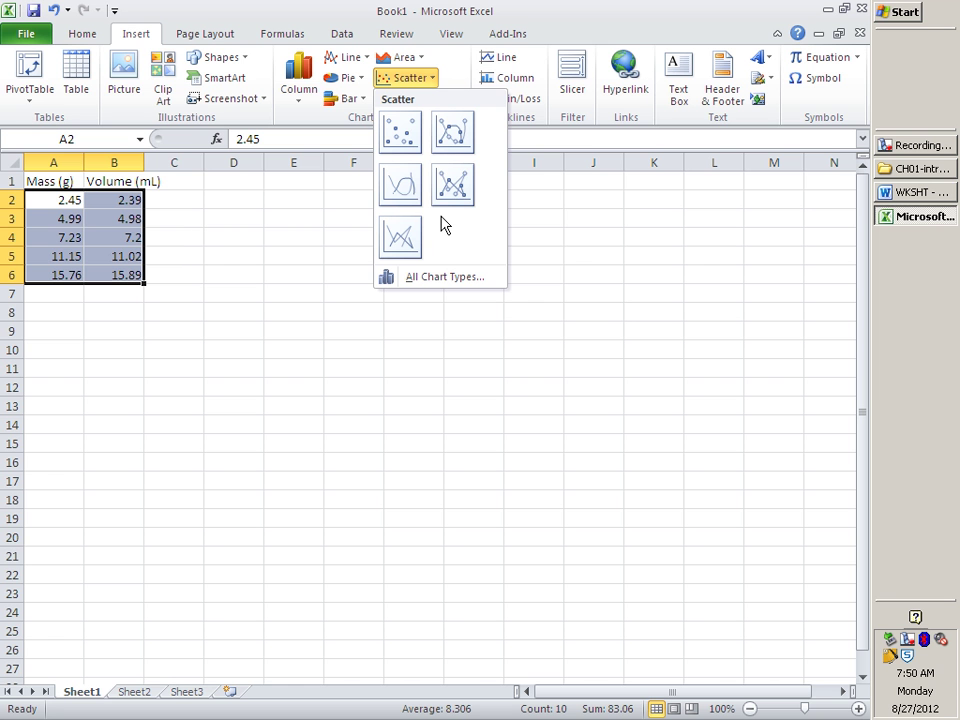
pyautogui.click(401, 133)
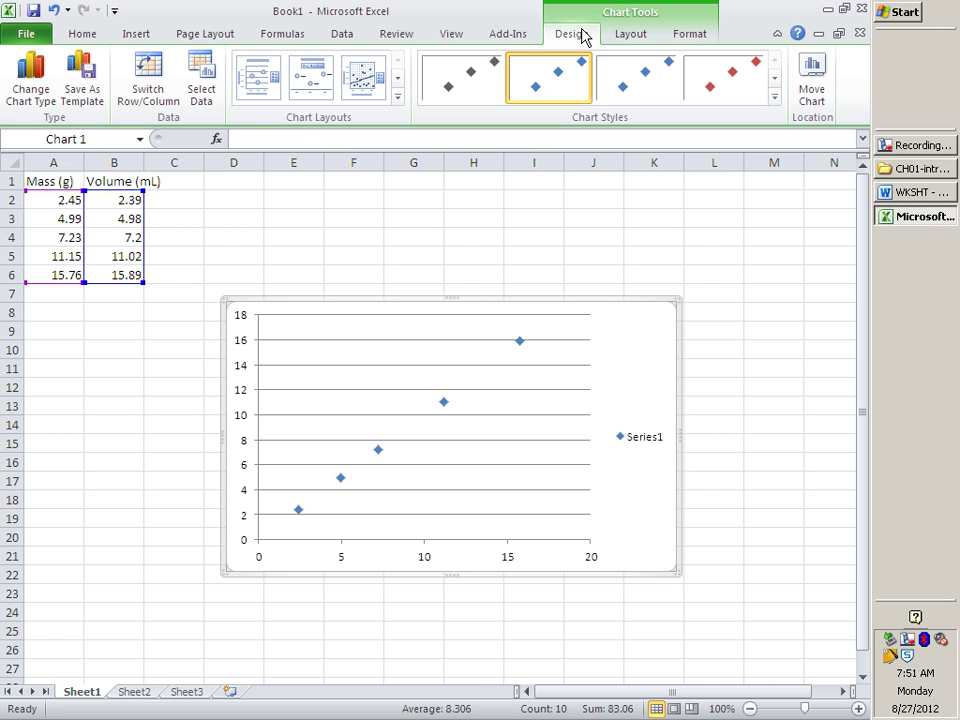
# Step: Turn off the scatter chart's legend
pyautogui.click(631, 36)
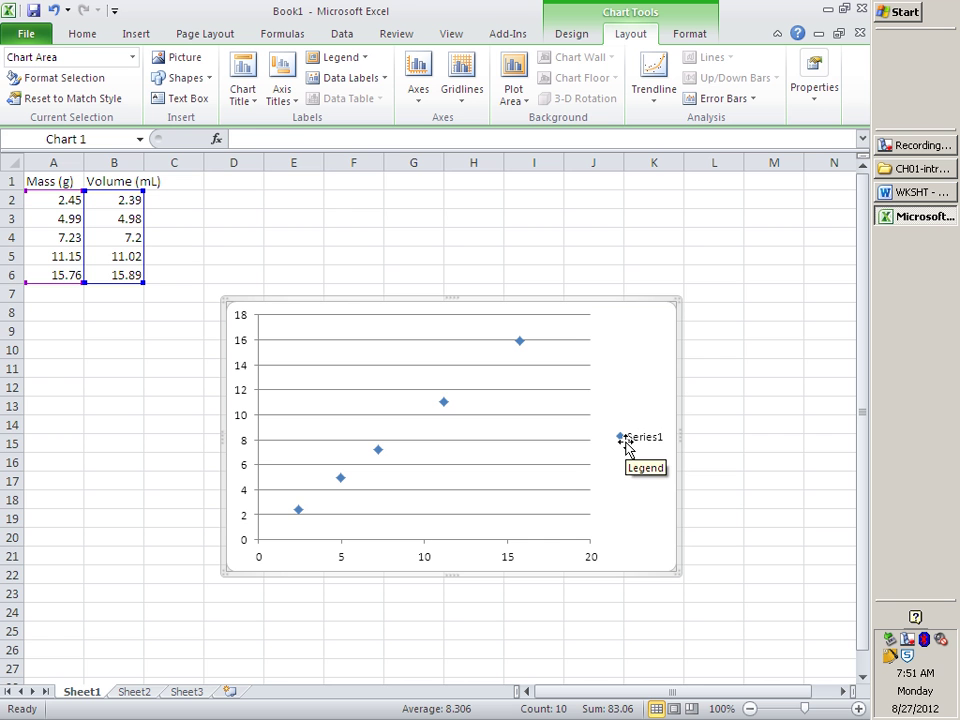
pyautogui.click(340, 57)
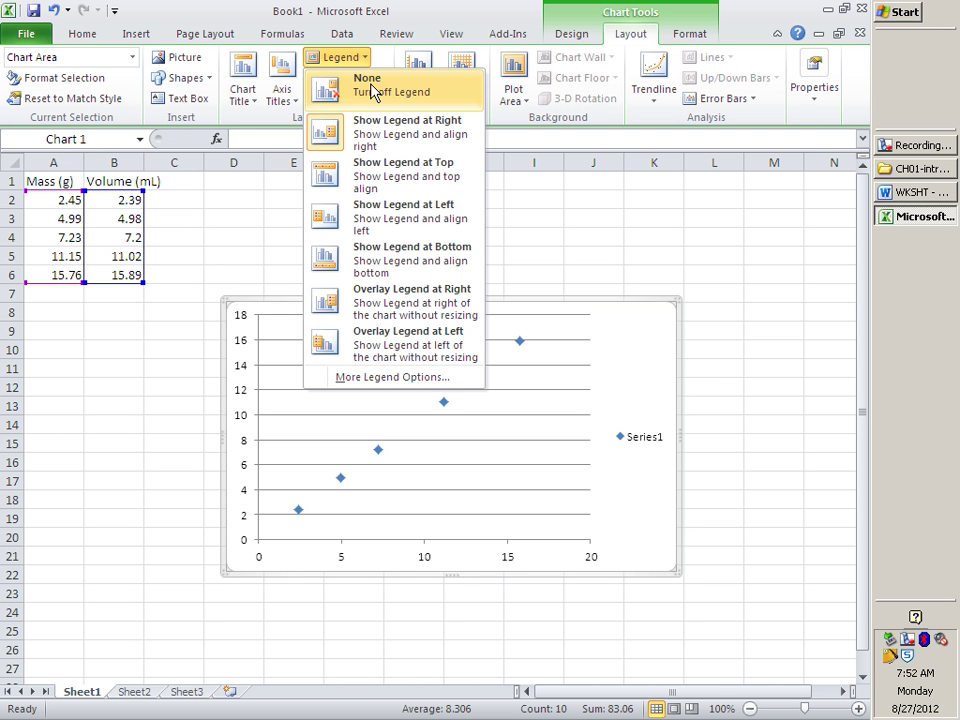
pyautogui.click(370, 88)
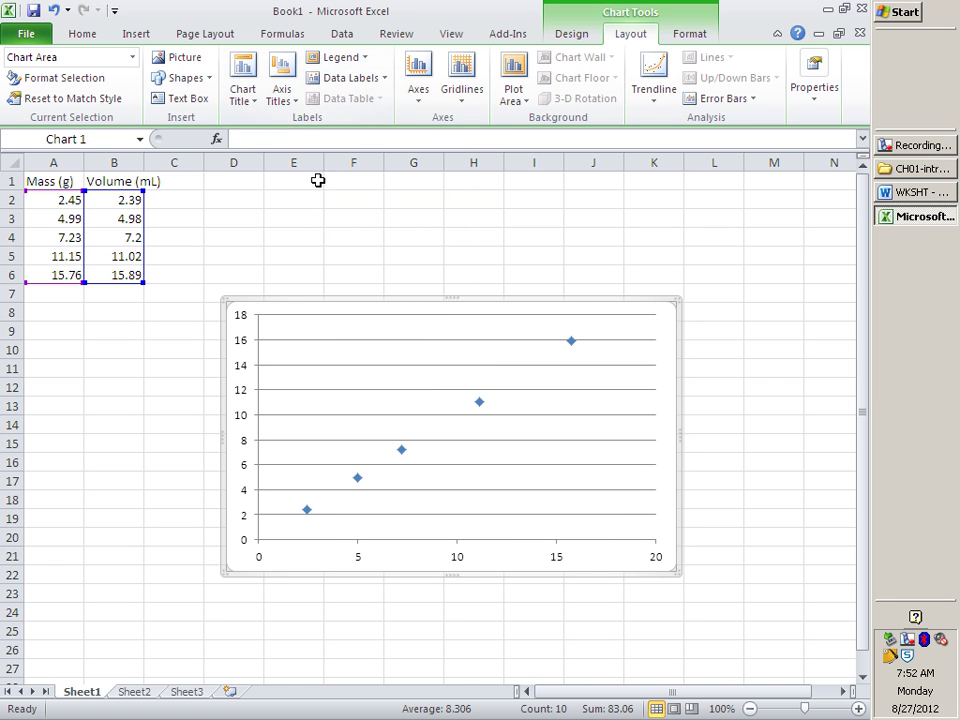
# Step: Add a title above the chart reading "Mass vs. Volume For an Unknown Material"
pyautogui.click(254, 110)
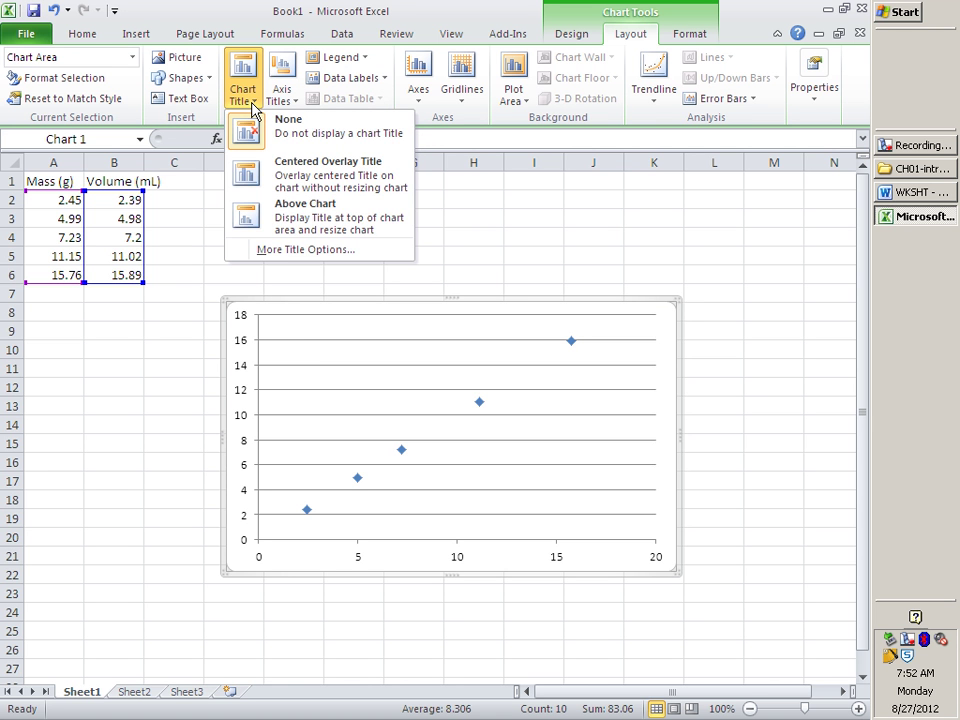
pyautogui.click(306, 219)
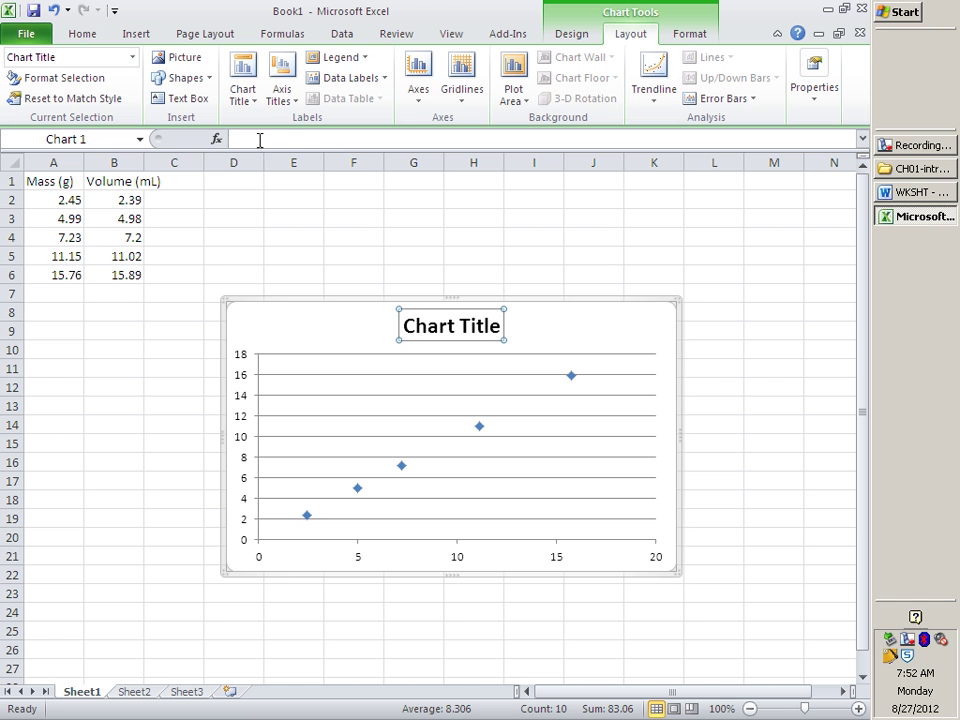
pyautogui.click(304, 137)
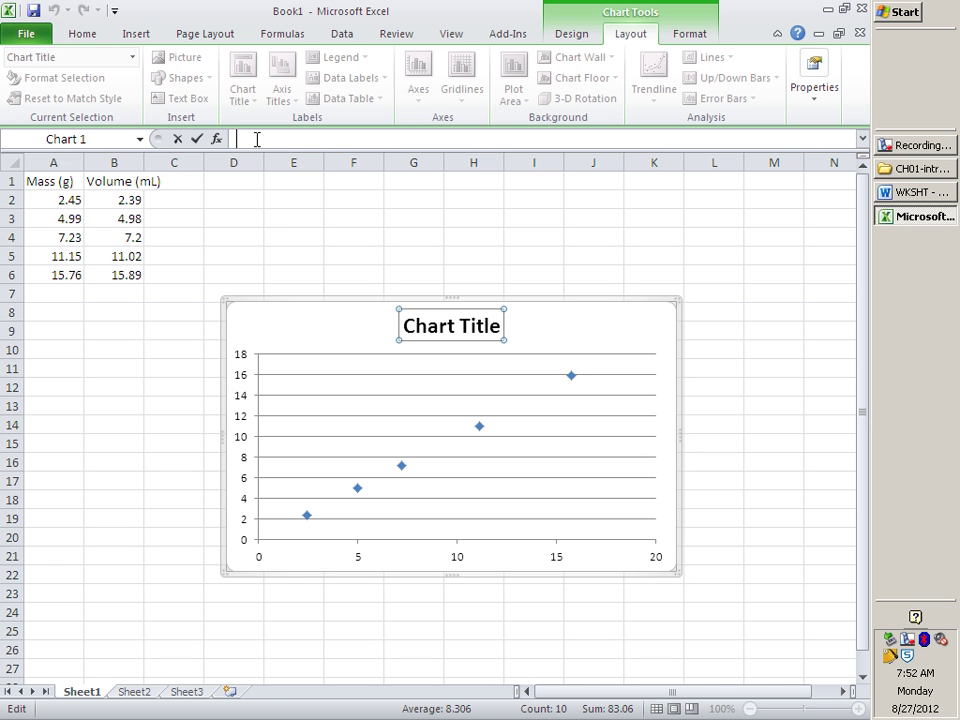
pyautogui.write('Mass vs. Volume Fo')
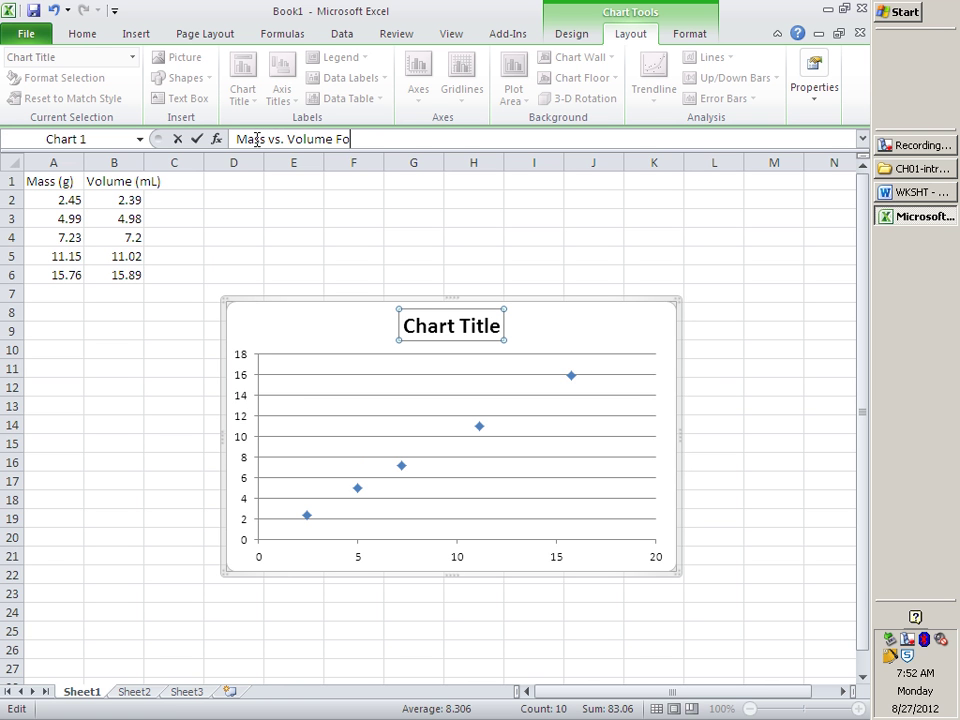
pyautogui.write('r an Unknown Material')
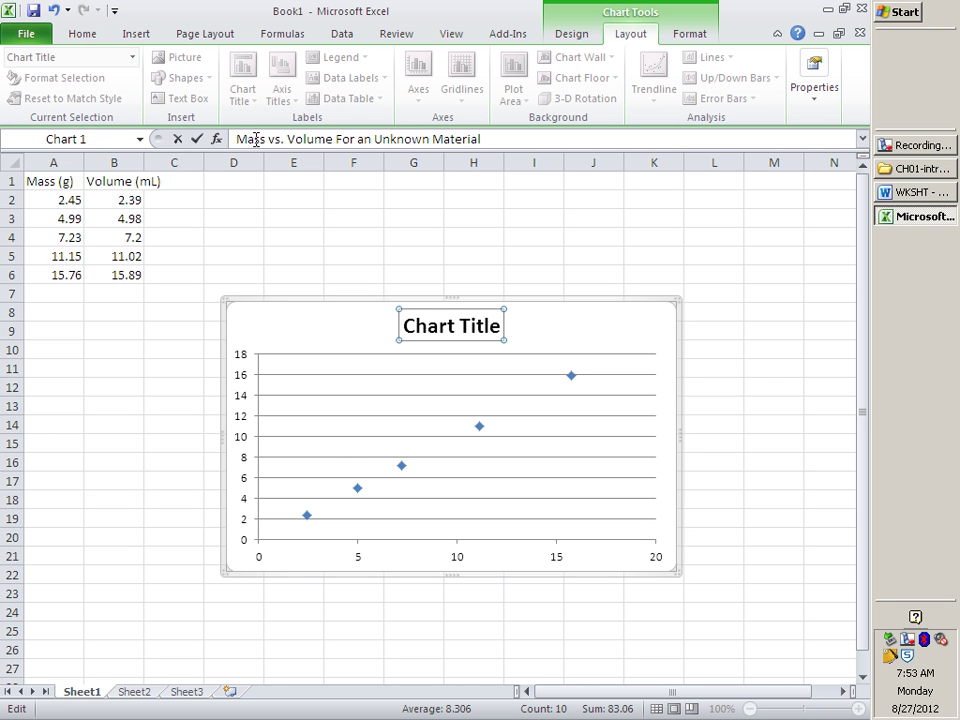
pyautogui.press('Return')
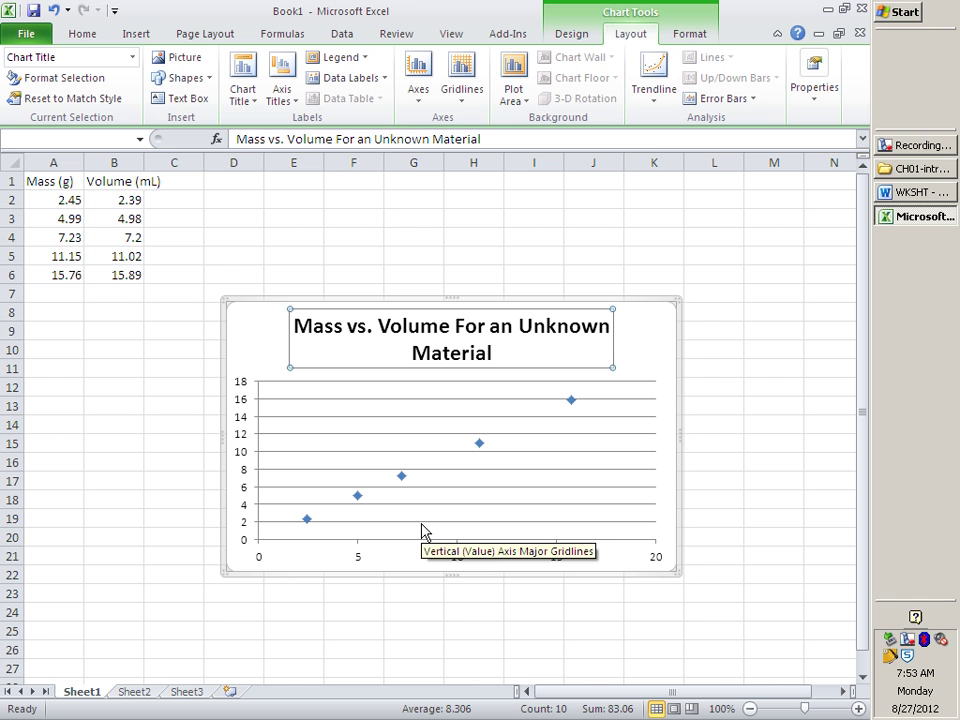
# Step: Add a title below the chart's horizontal axis reading "Mass (g)"
pyautogui.click(296, 110)
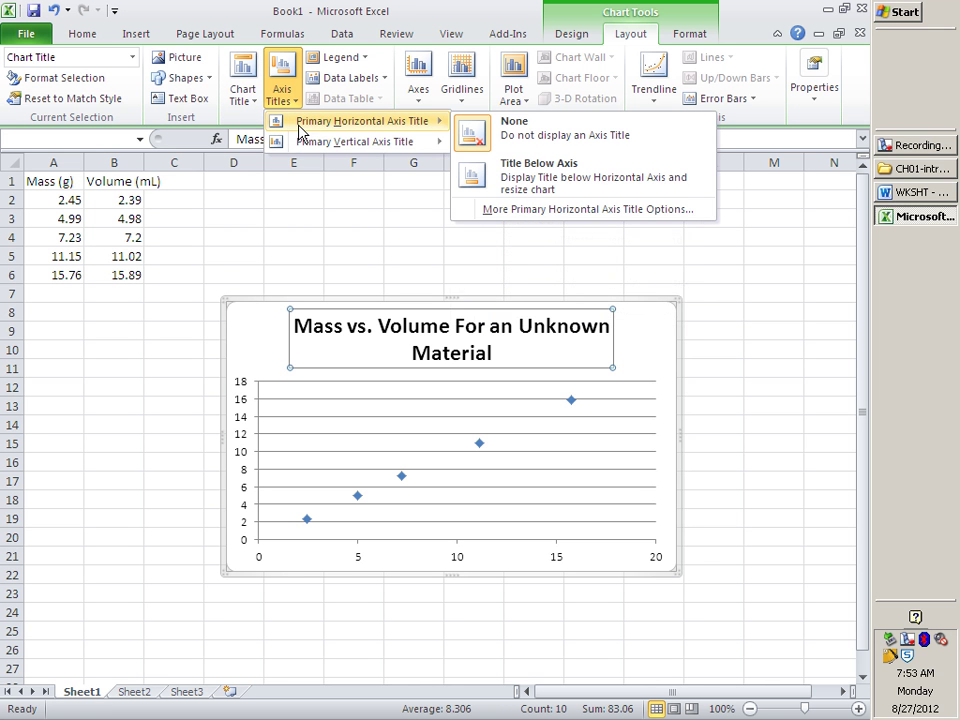
pyautogui.moveTo(300, 142)
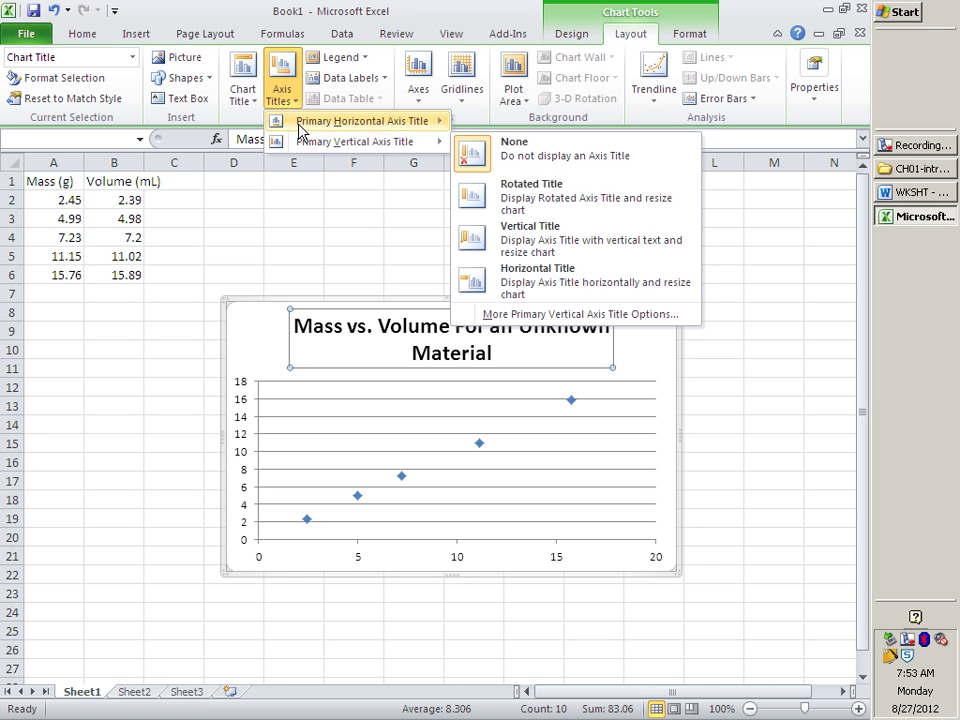
pyautogui.moveTo(300, 124)
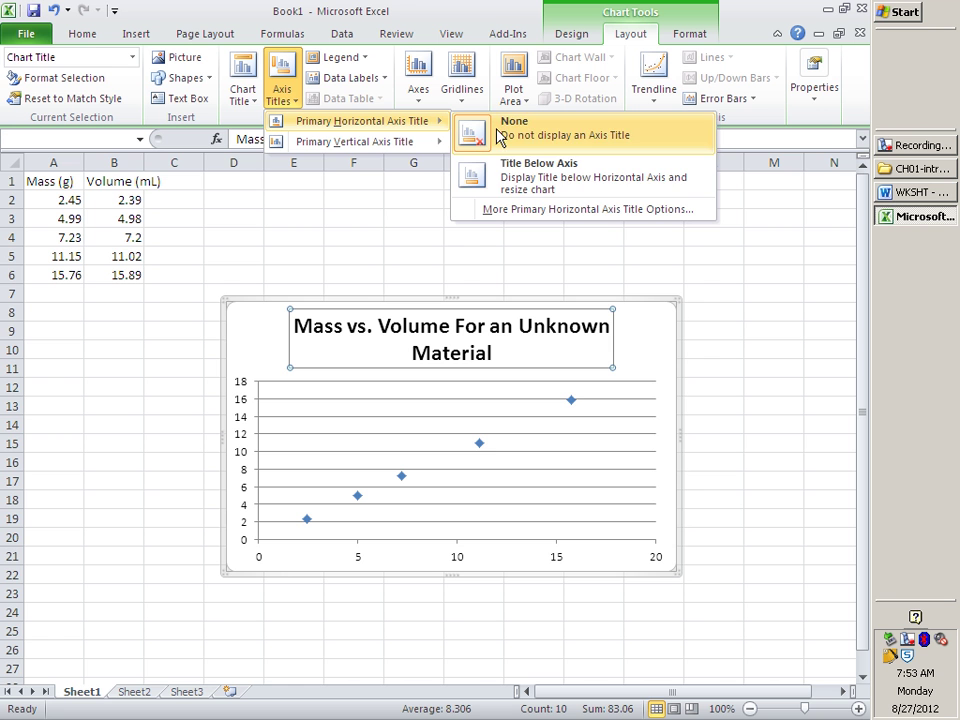
pyautogui.click(549, 188)
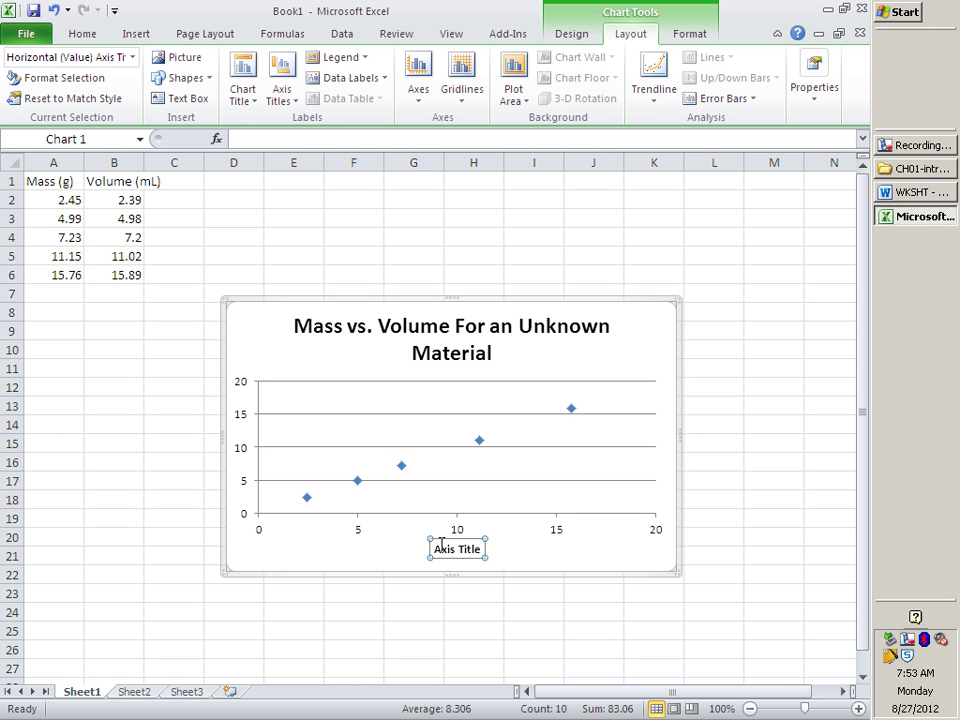
pyautogui.moveTo(434, 548); pyautogui.dragTo(482, 549)
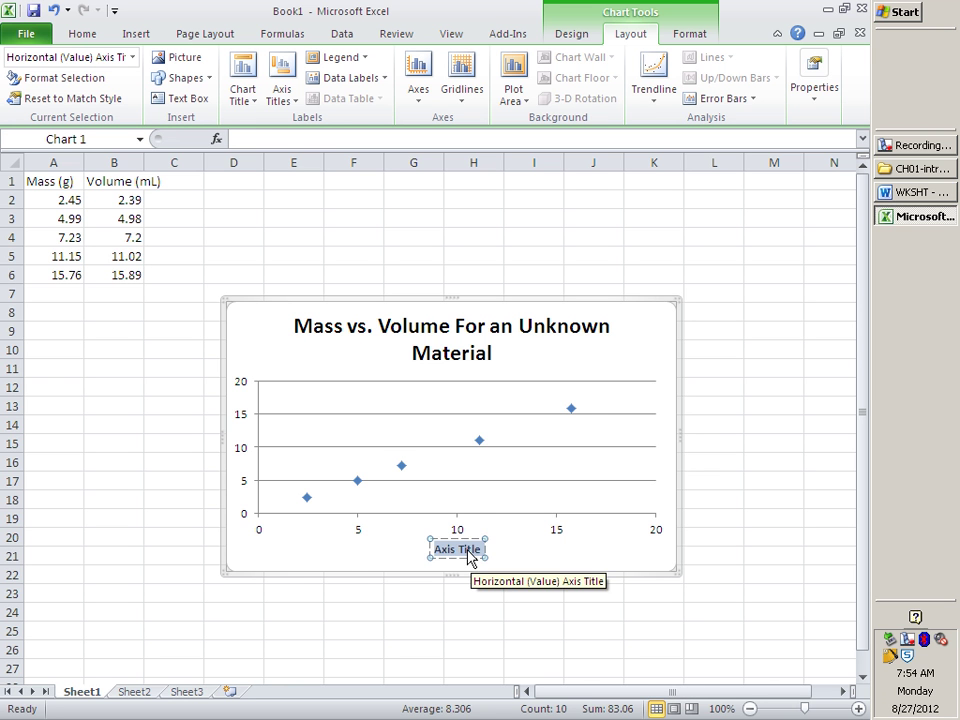
pyautogui.write('Mass (')
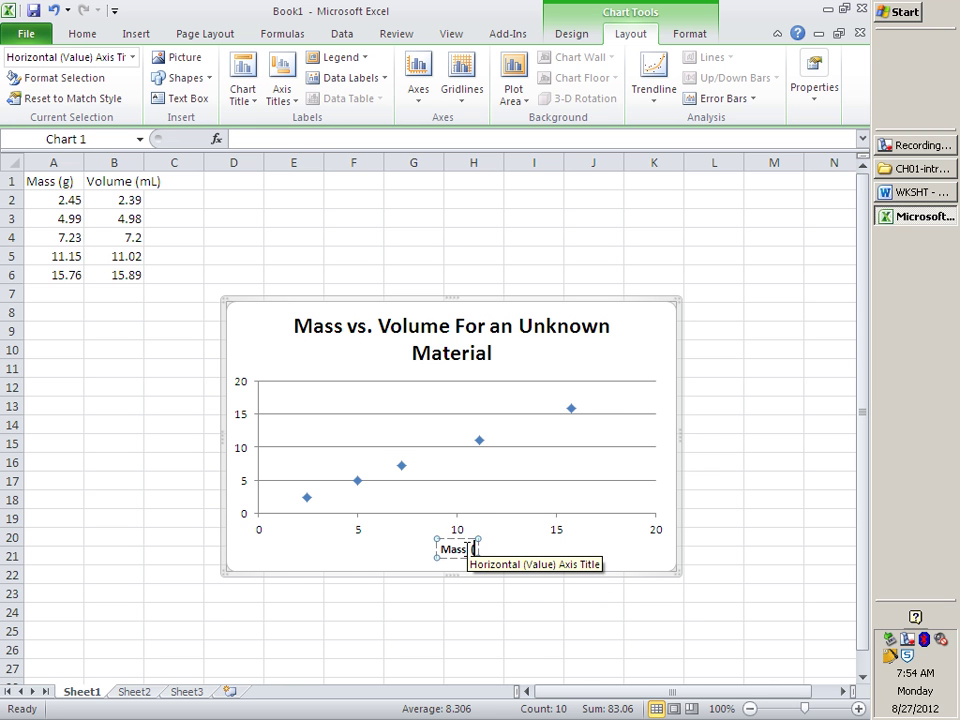
pyautogui.write('g)')
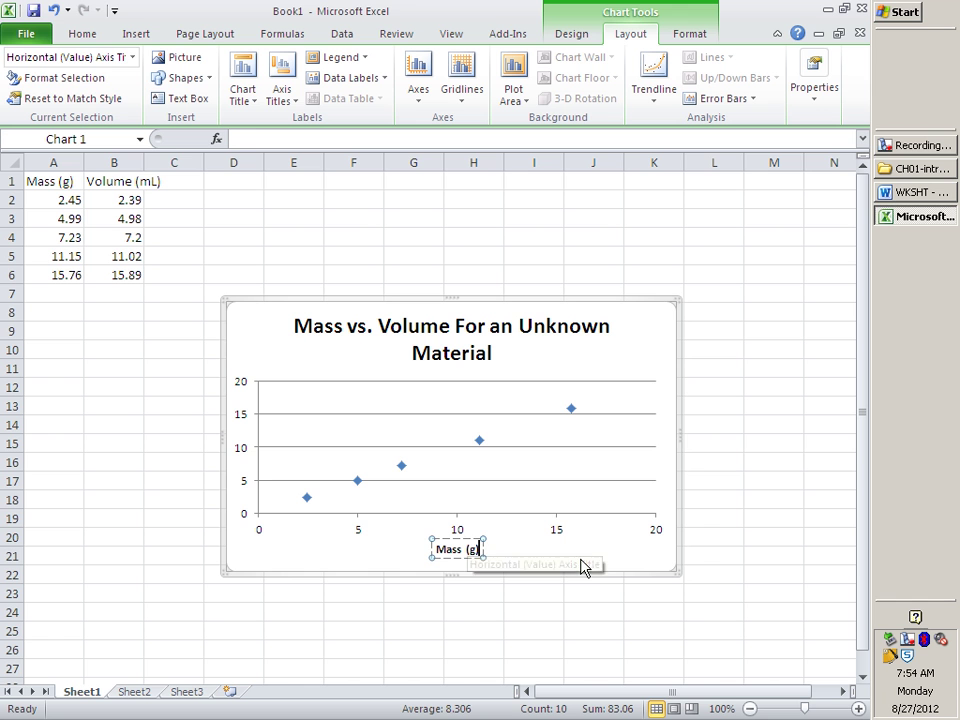
pyautogui.click(912, 146)
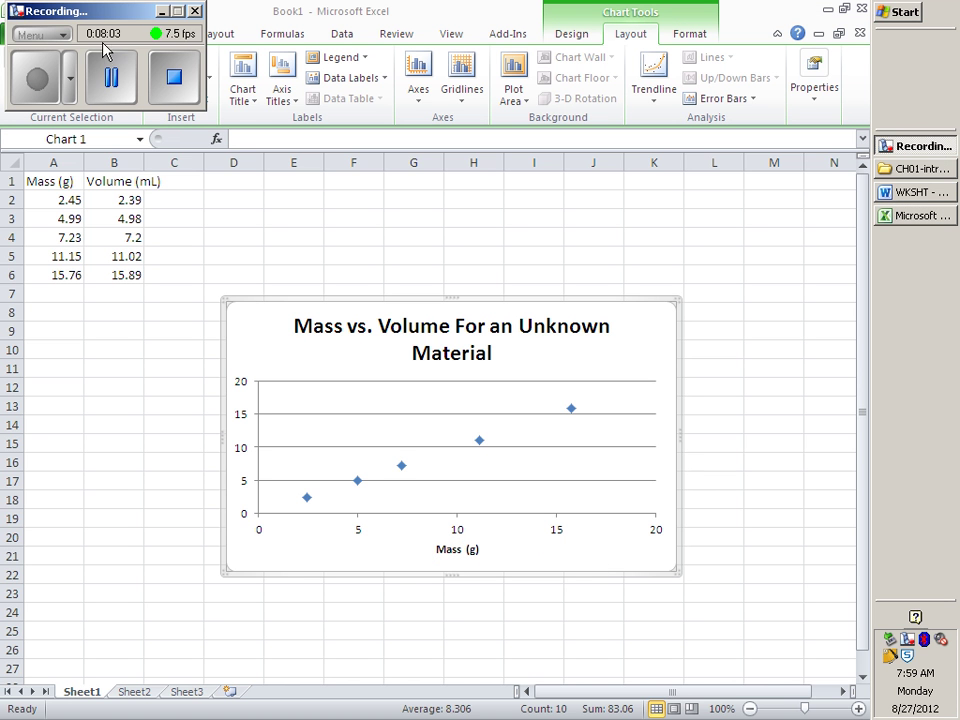
pyautogui.click(162, 11)
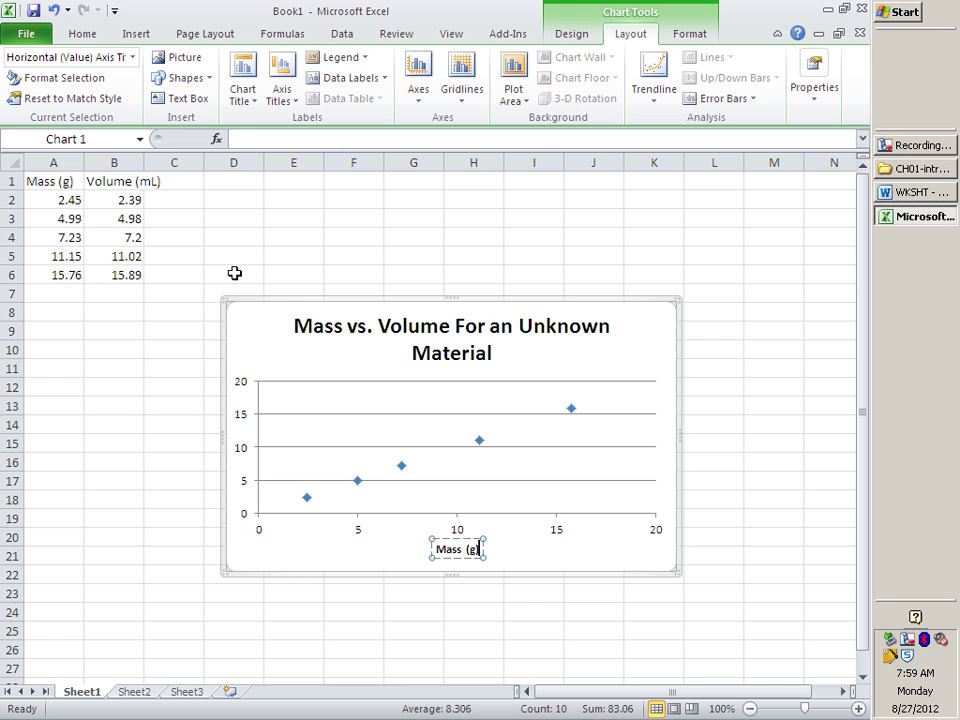
# Step: Add a rotated title to the chart's vertical axis reading "Volume (mL)"
pyautogui.click(481, 551)
pyautogui.click(292, 103)
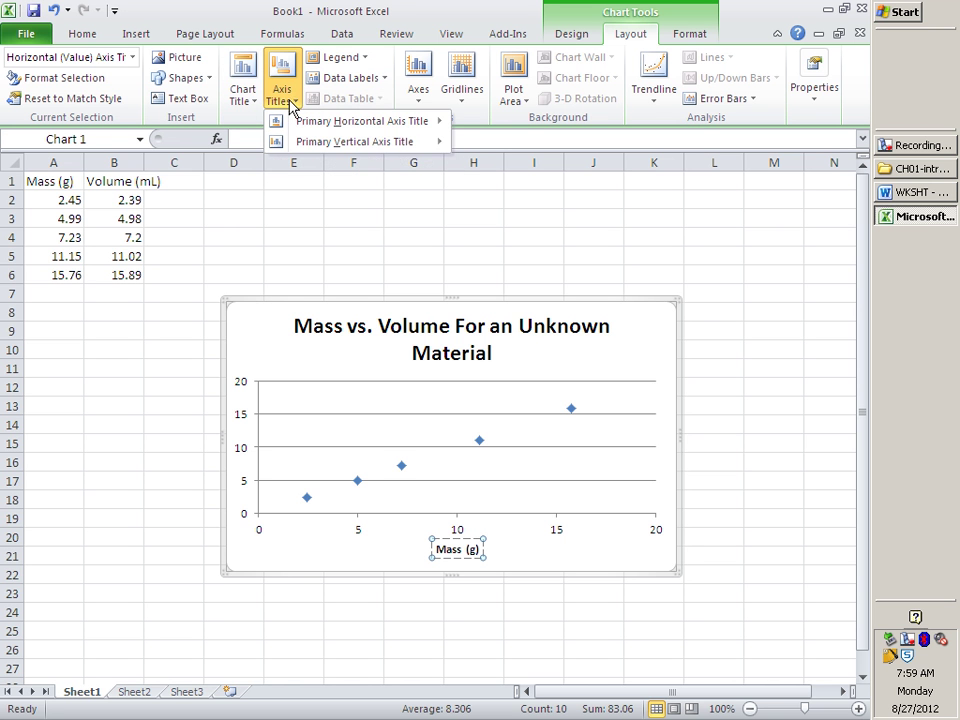
pyautogui.moveTo(305, 145)
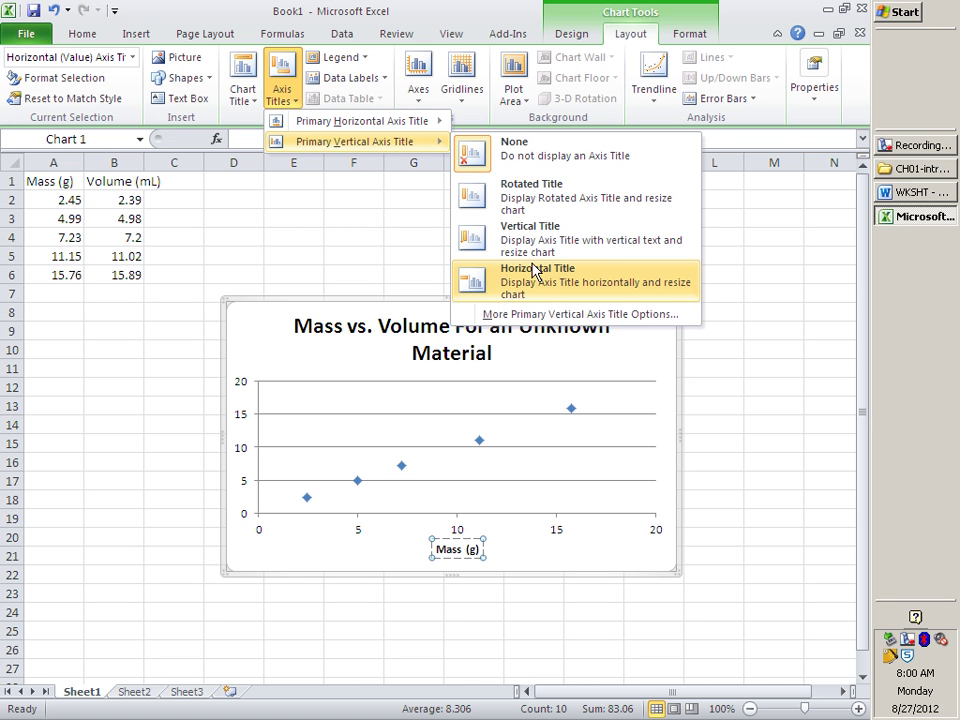
pyautogui.click(532, 199)
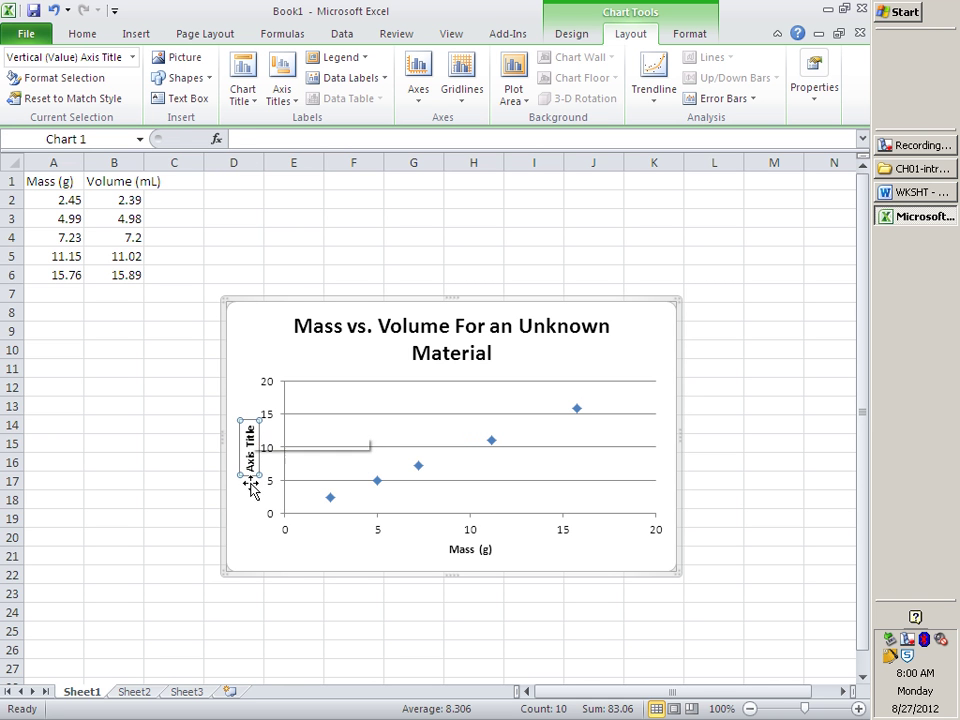
pyautogui.click(250, 138)
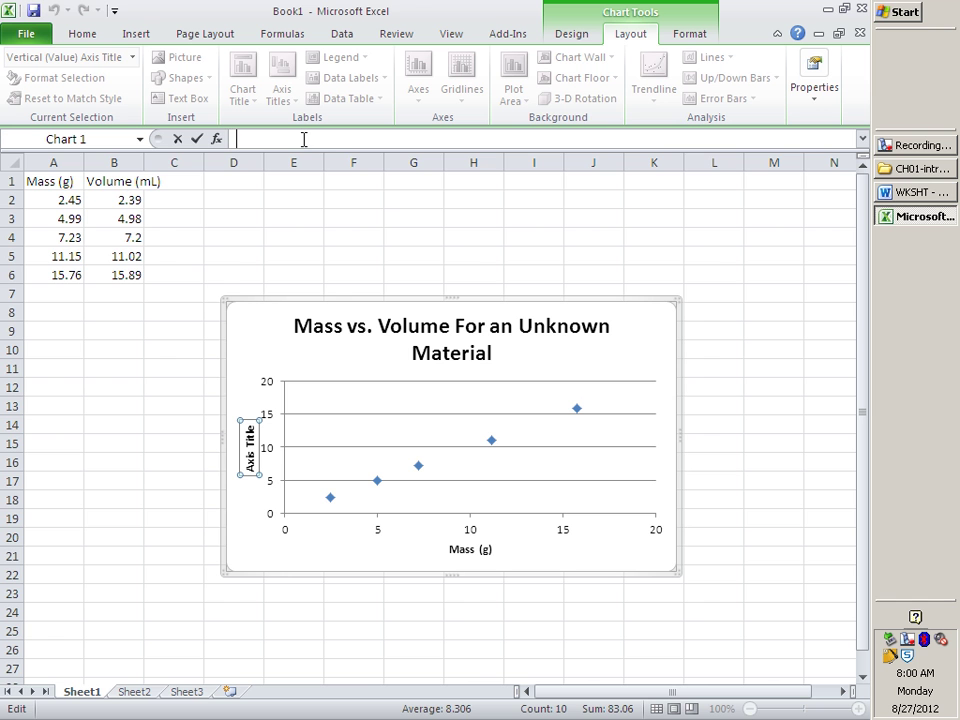
pyautogui.write('VCo')
pyautogui.press('BackSpace')
pyautogui.write('olume (')
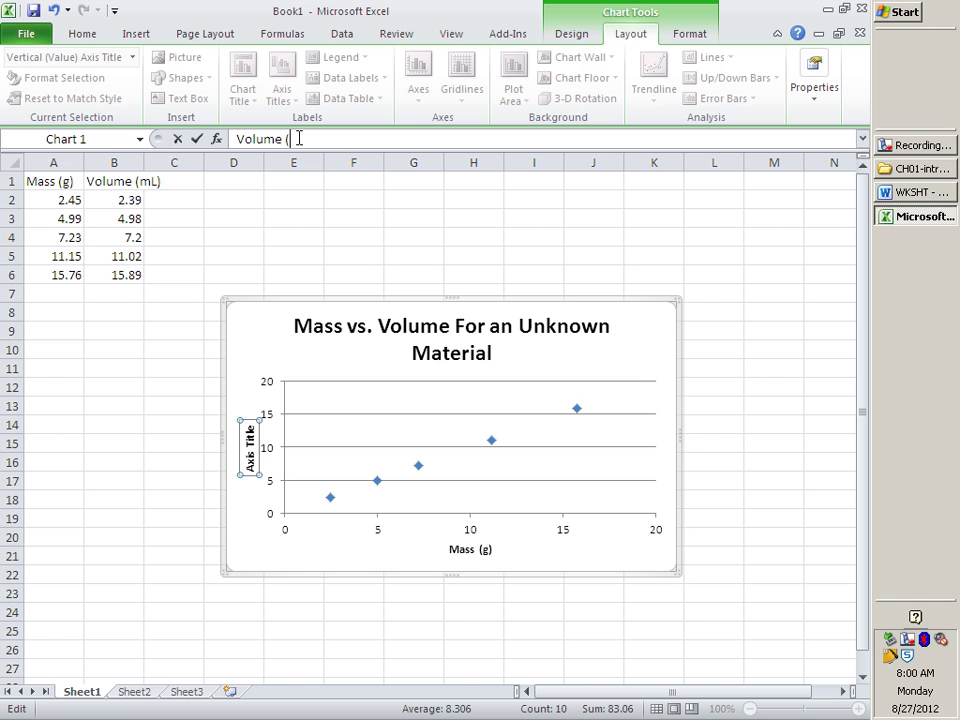
pyautogui.write('mL)')
pyautogui.press('Return')
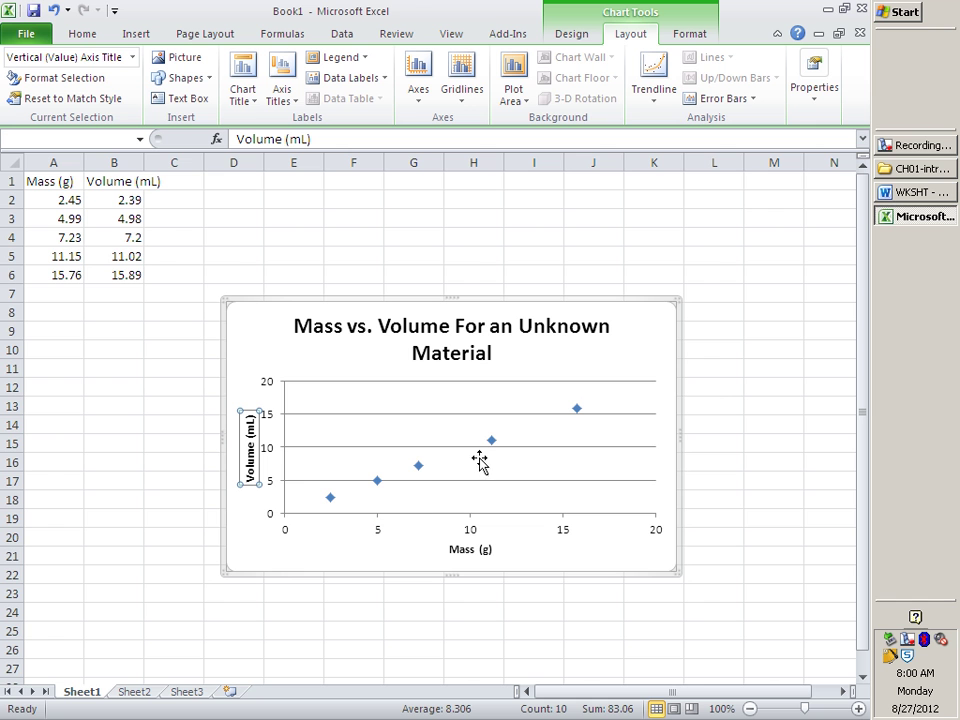
# Step: Add a linear trendline to the scatter chart's data points and uncover the chart behind the formatting dialog
pyautogui.moveTo(494, 445)
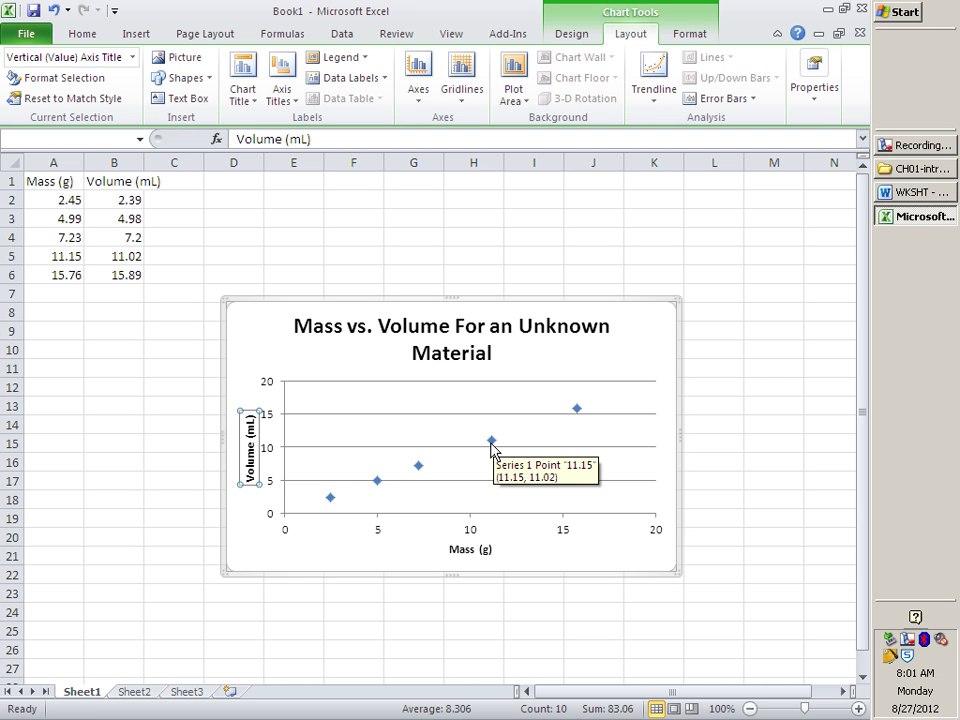
pyautogui.rightClick(492, 448)
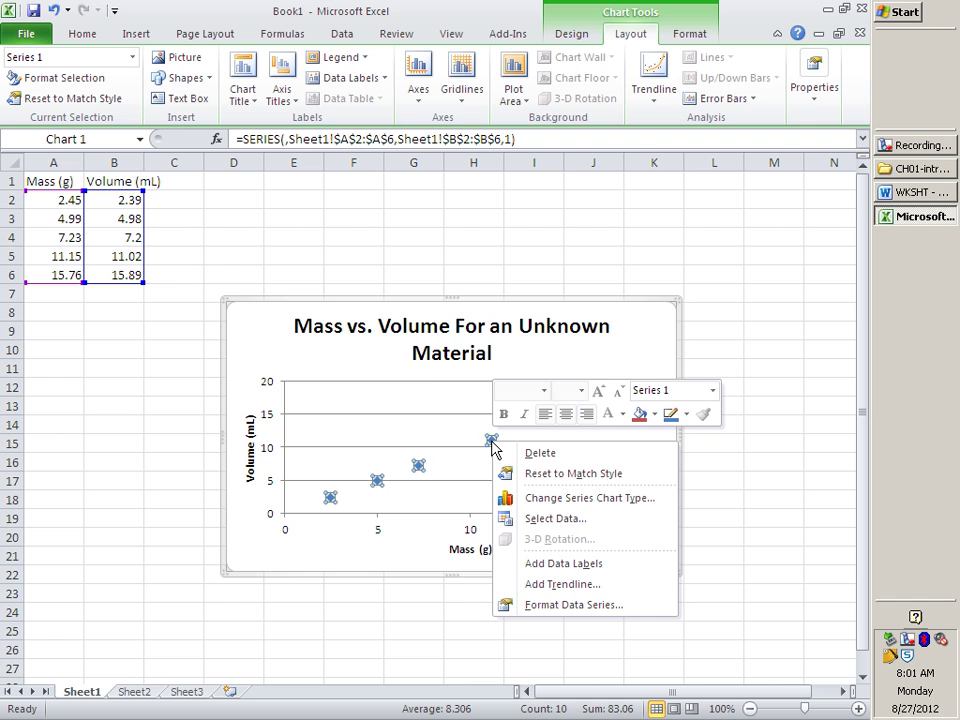
pyautogui.click(578, 588)
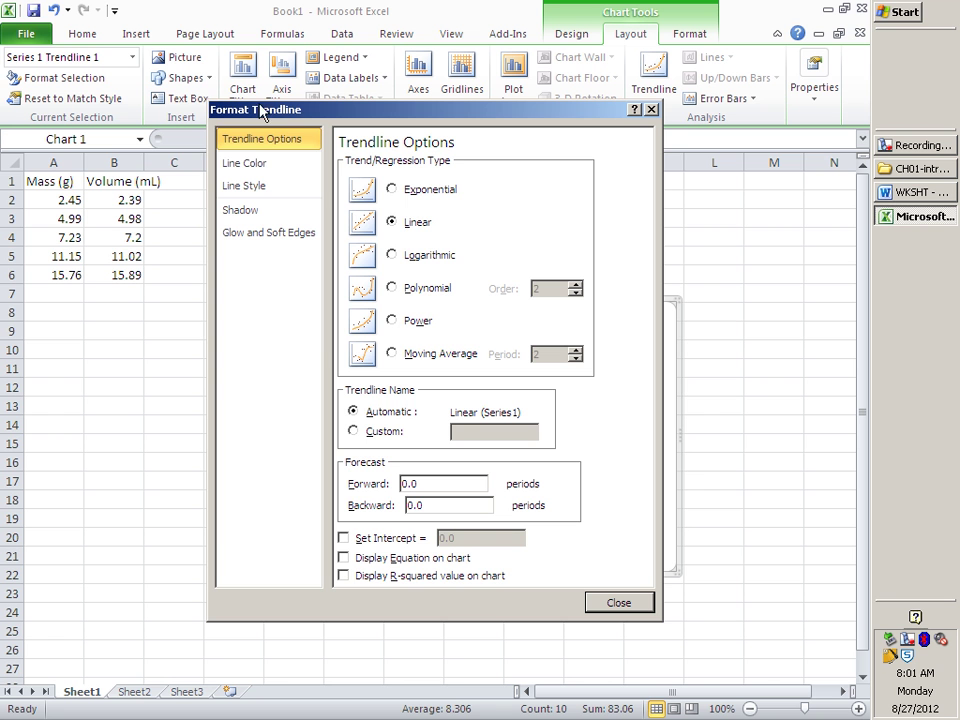
pyautogui.click(267, 168)
pyautogui.click(266, 189)
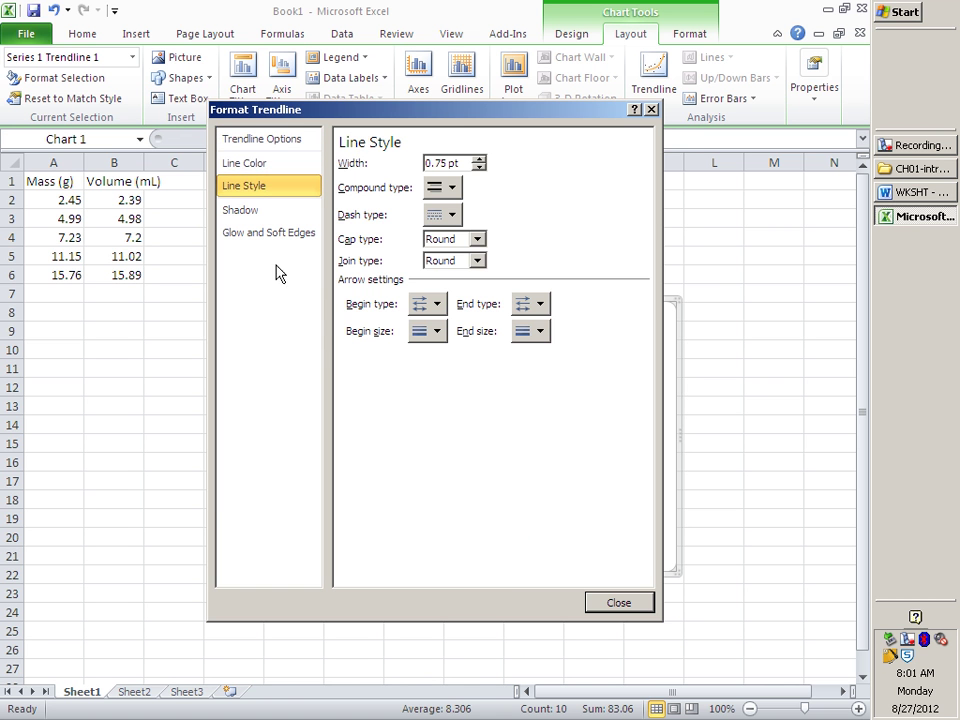
pyautogui.click(263, 143)
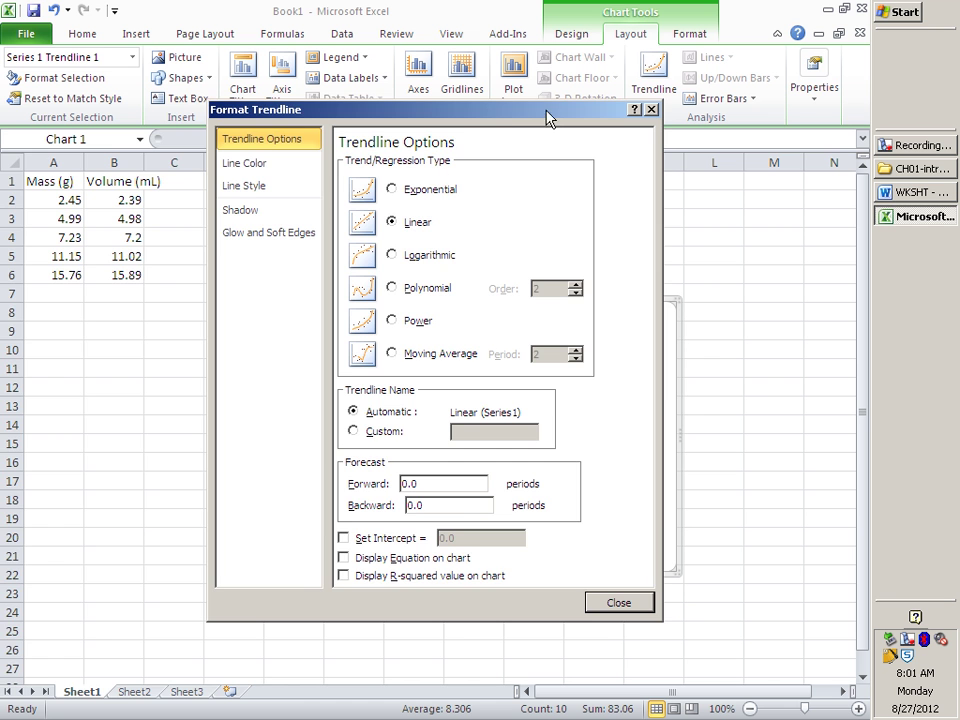
pyautogui.moveTo(500, 112); pyautogui.dragTo(541, 119)
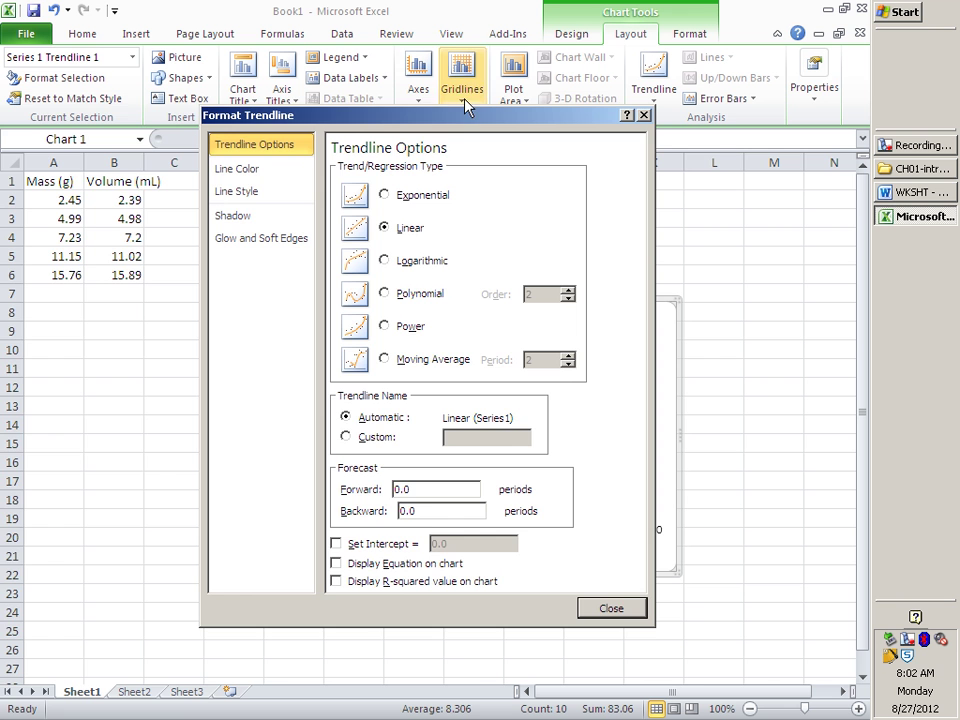
pyautogui.moveTo(416, 116); pyautogui.dragTo(2, 118)
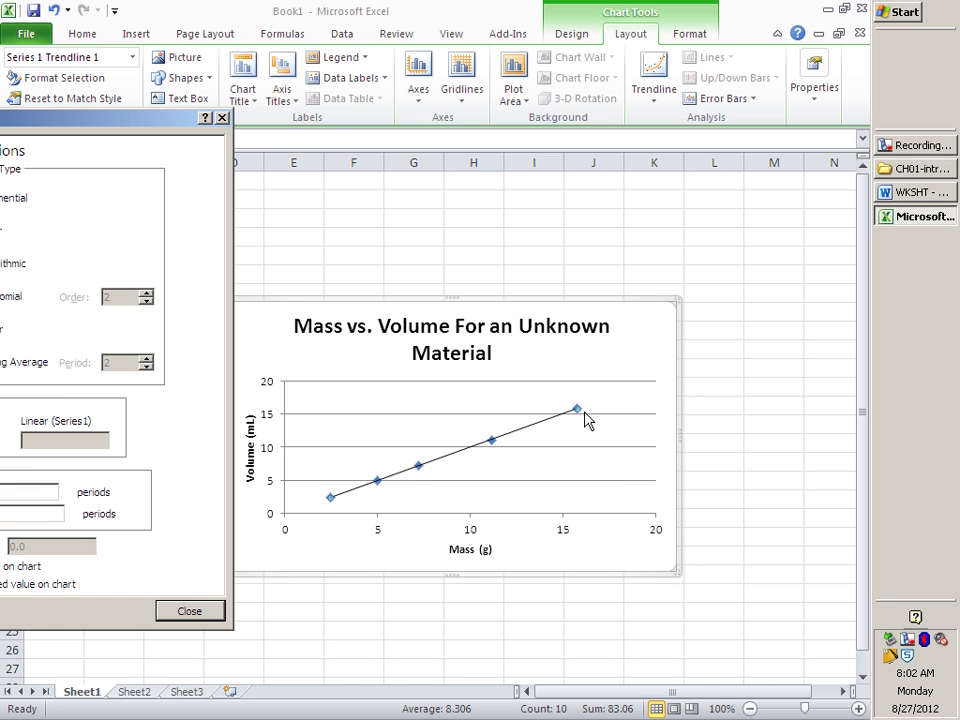
# Step: Display the trendline's equation on the chart and finish formatting the trendline
pyautogui.moveTo(147, 124); pyautogui.dragTo(272, 108)
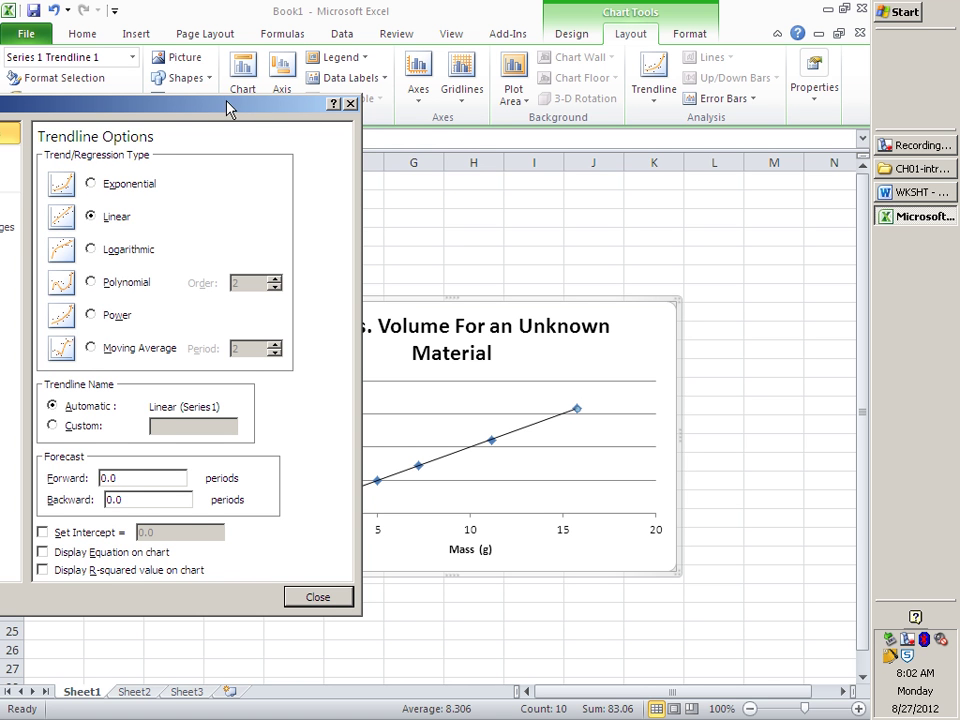
pyautogui.moveTo(229, 103); pyautogui.dragTo(335, 76)
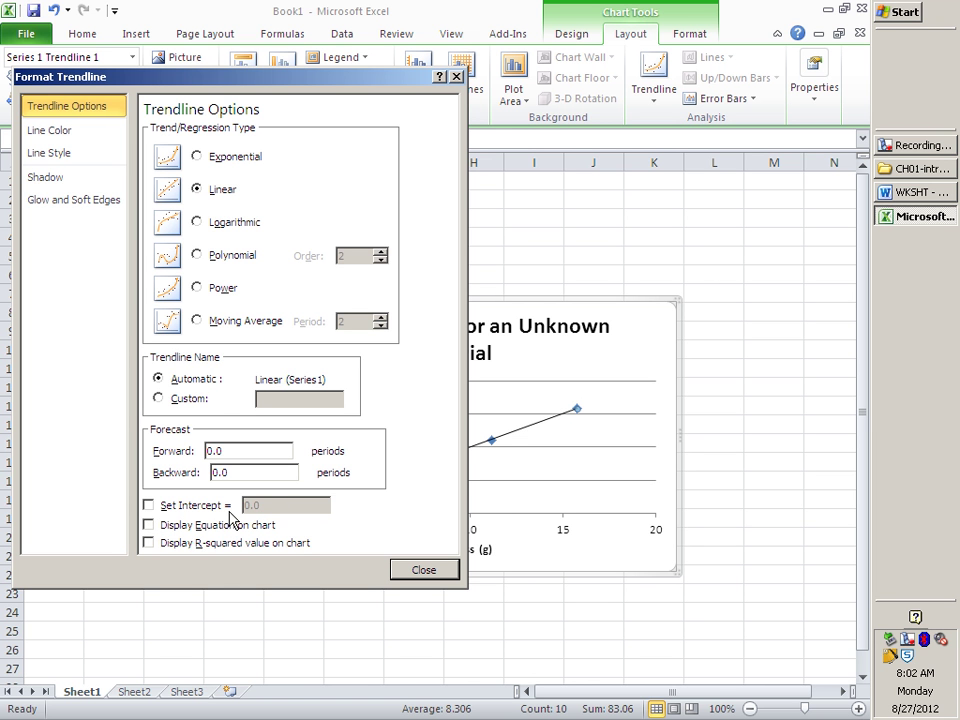
pyautogui.click(149, 525)
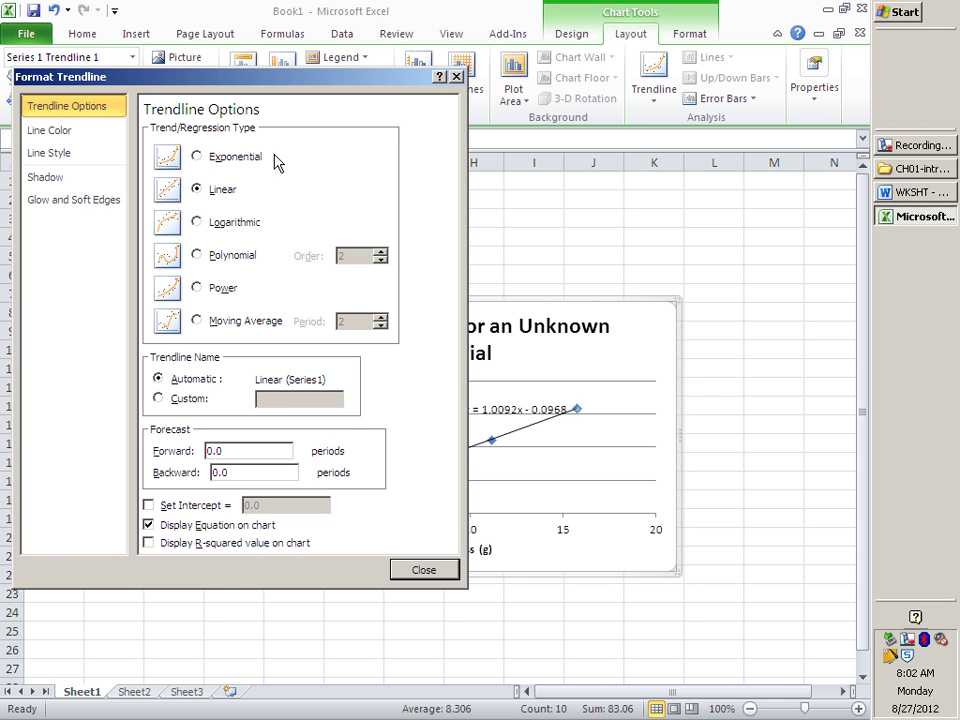
pyautogui.moveTo(275, 78); pyautogui.dragTo(101, 96)
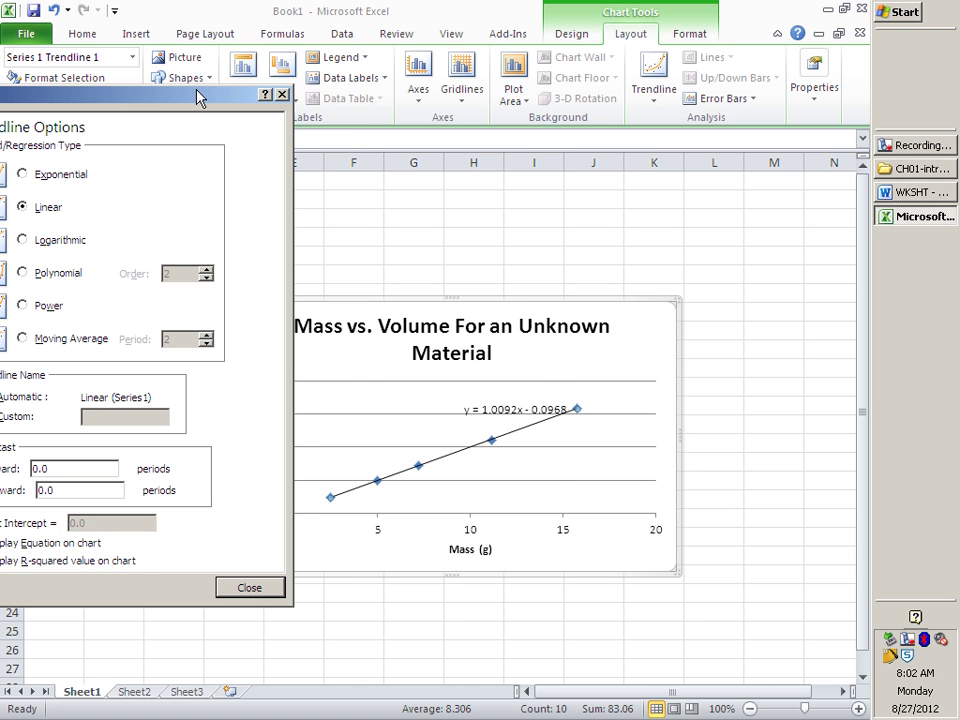
pyautogui.moveTo(197, 97); pyautogui.dragTo(455, 92)
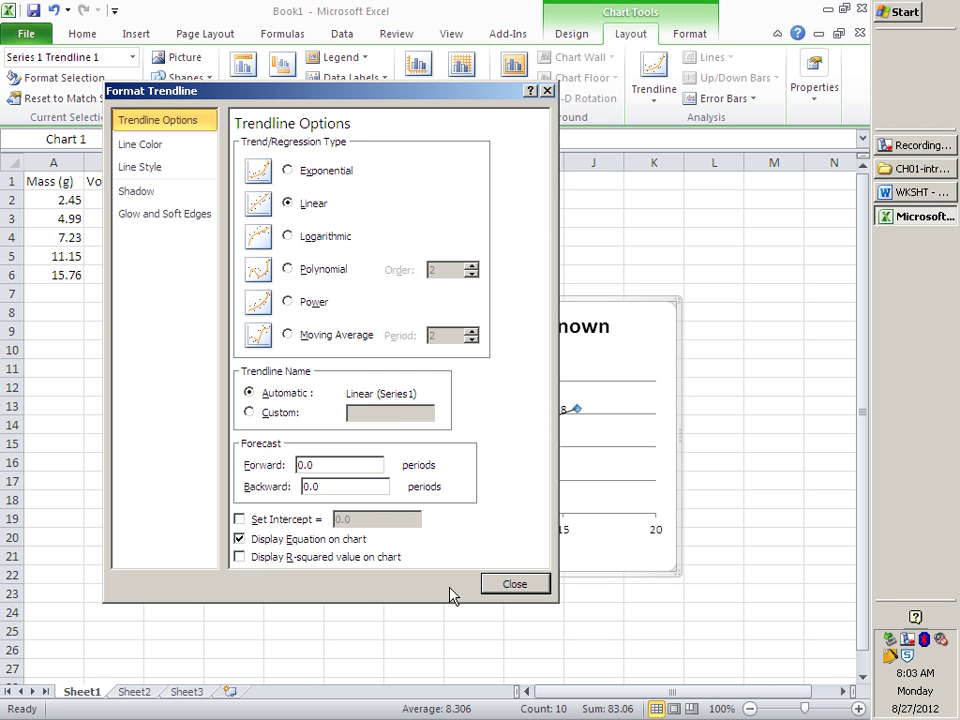
pyautogui.click(515, 585)
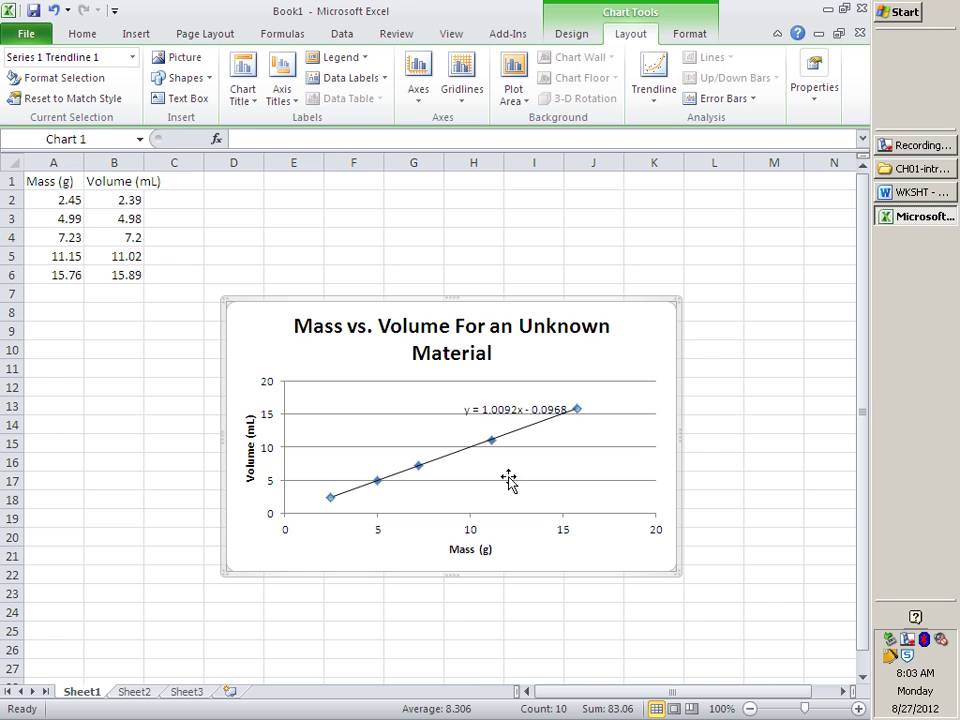
# Step: Move the trendline equation slightly up and away from the line, and open its text for editing
pyautogui.moveTo(522, 410); pyautogui.dragTo(500, 399)
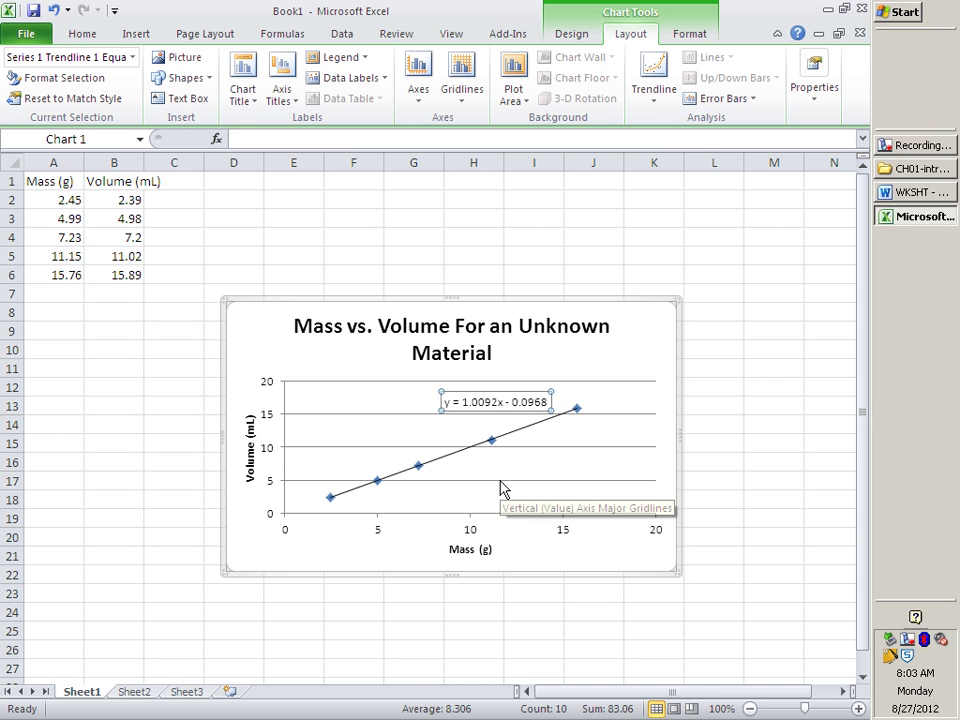
pyautogui.click(472, 402)
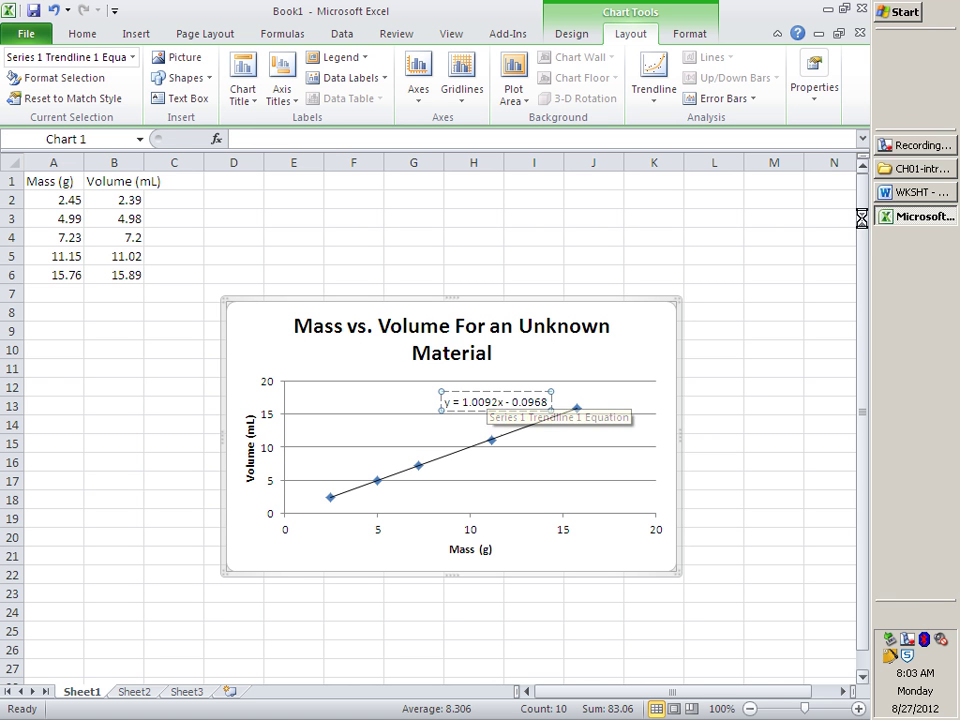
pyautogui.click(915, 146)
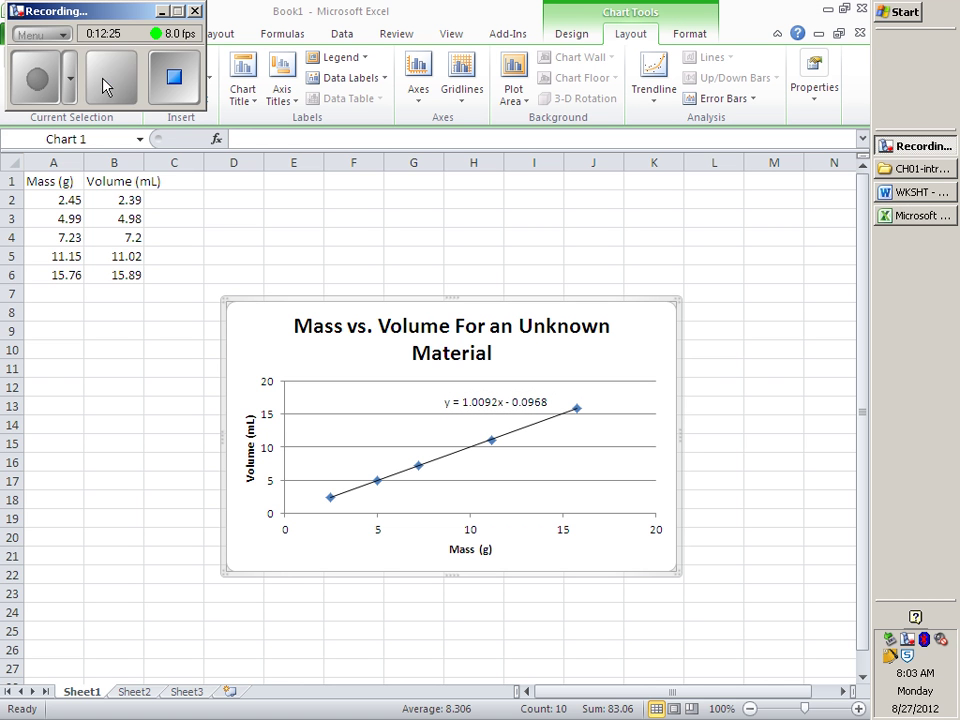
pyautogui.click(165, 17)
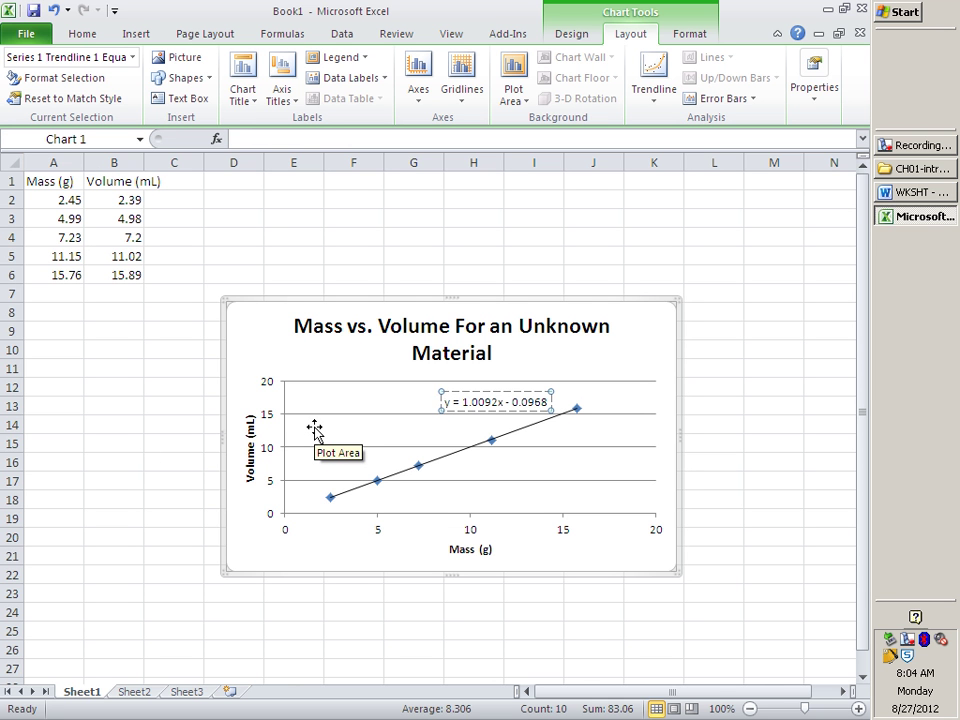
# Step: Replace y with V and x with m in the trendline equation
pyautogui.press('Delete')
pyautogui.press('Delete')
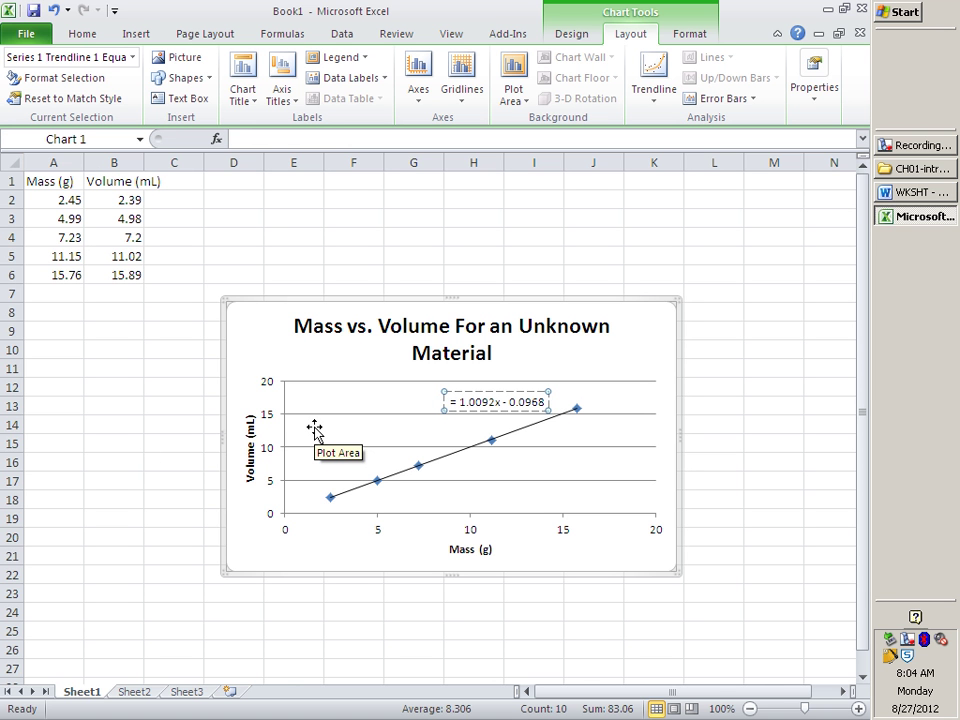
pyautogui.write('V')
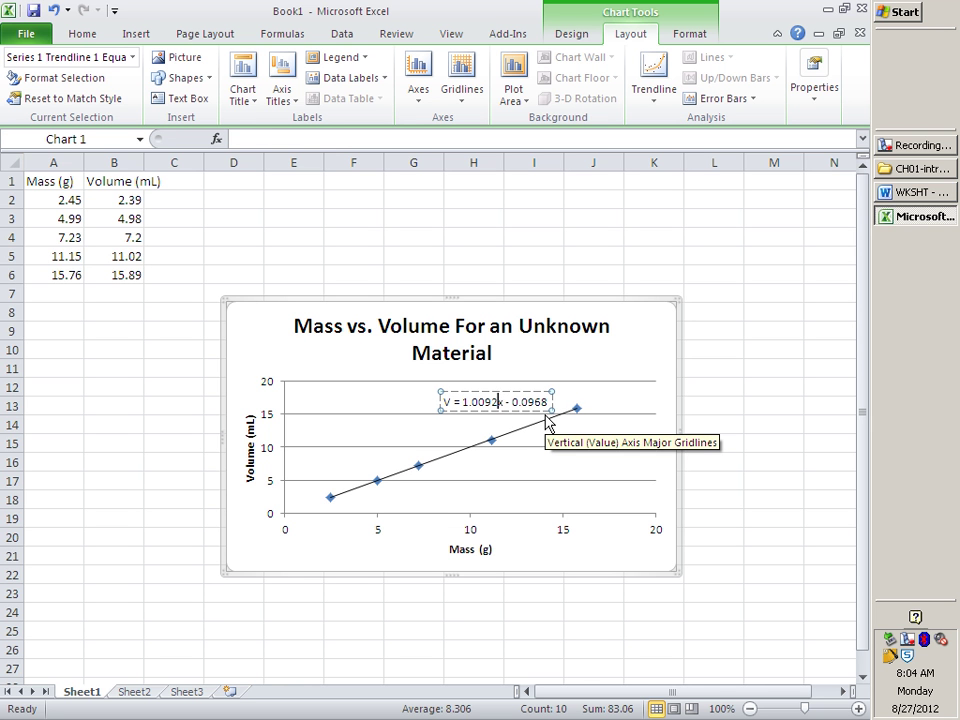
pyautogui.press('Delete')
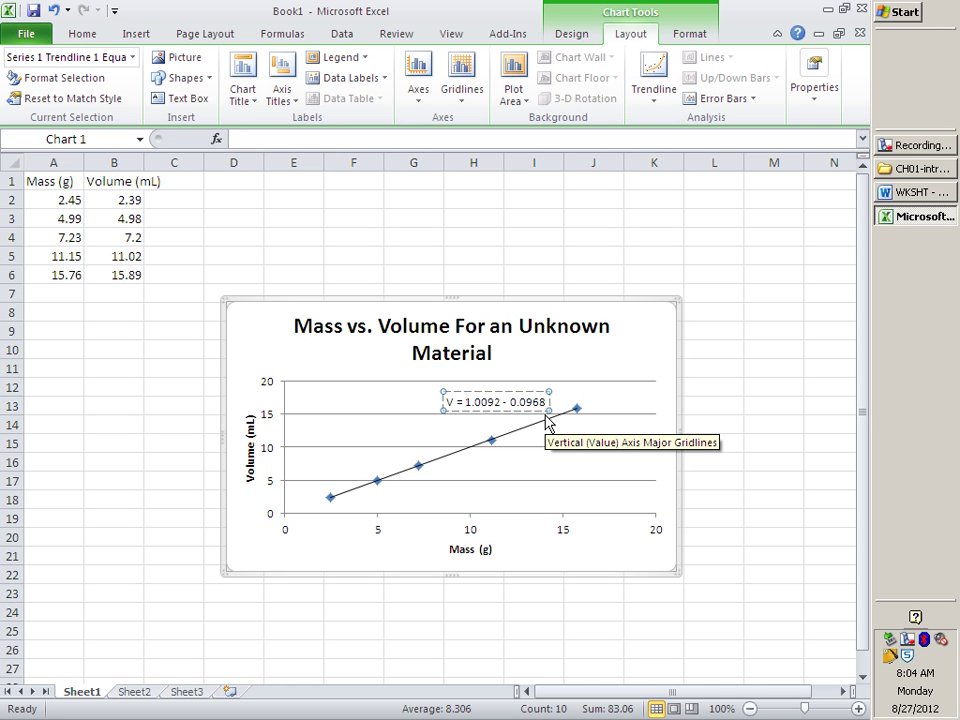
pyautogui.write('m')
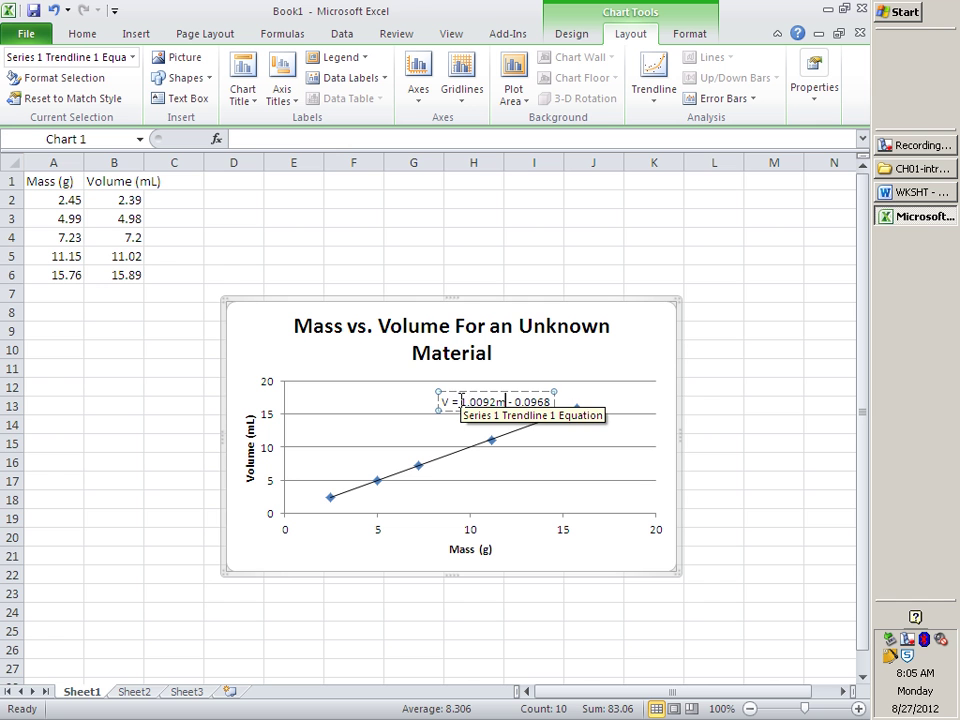
# Step: Highlight the slope value and the intercept value in the trendline equation to examine each one
pyautogui.moveTo(461, 401); pyautogui.dragTo(495, 401)
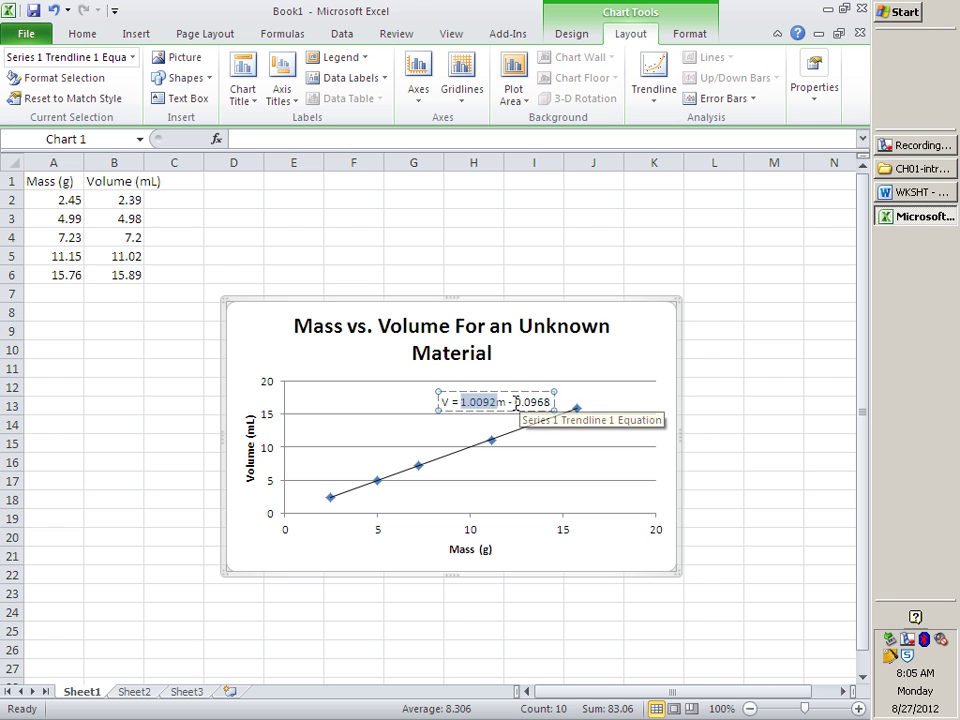
pyautogui.moveTo(515, 401); pyautogui.dragTo(552, 401)
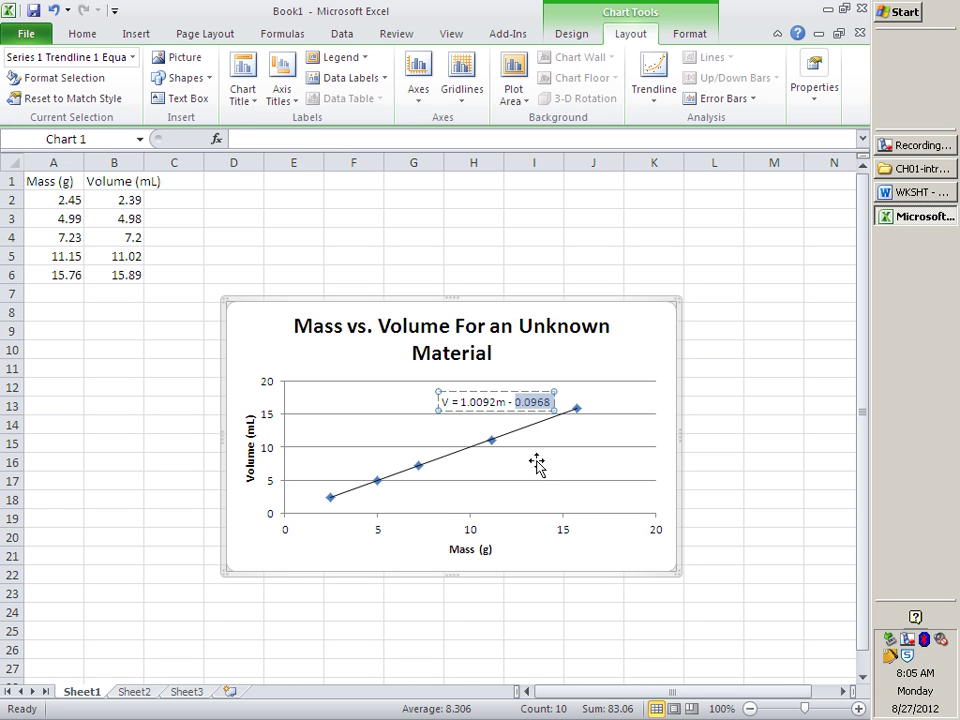